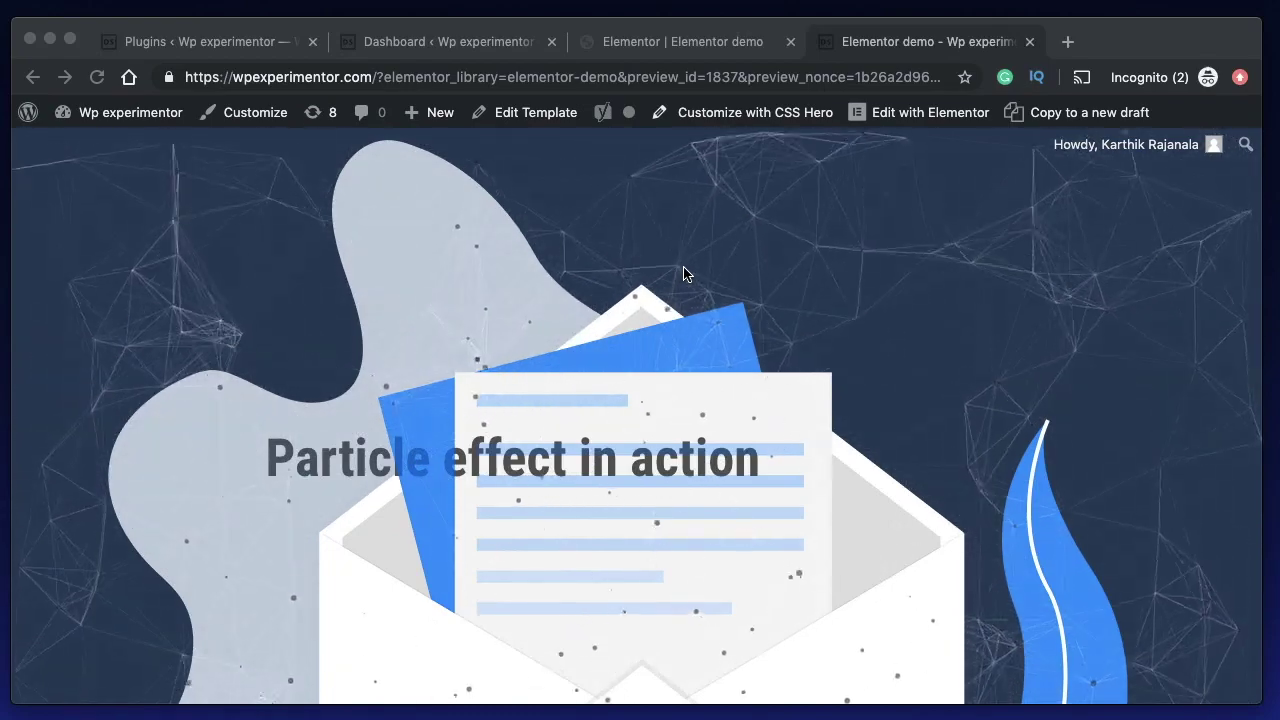
Open the JetTricks Settings page from the Elementor admin menu on the WordPress Dashboard
click(399, 42)
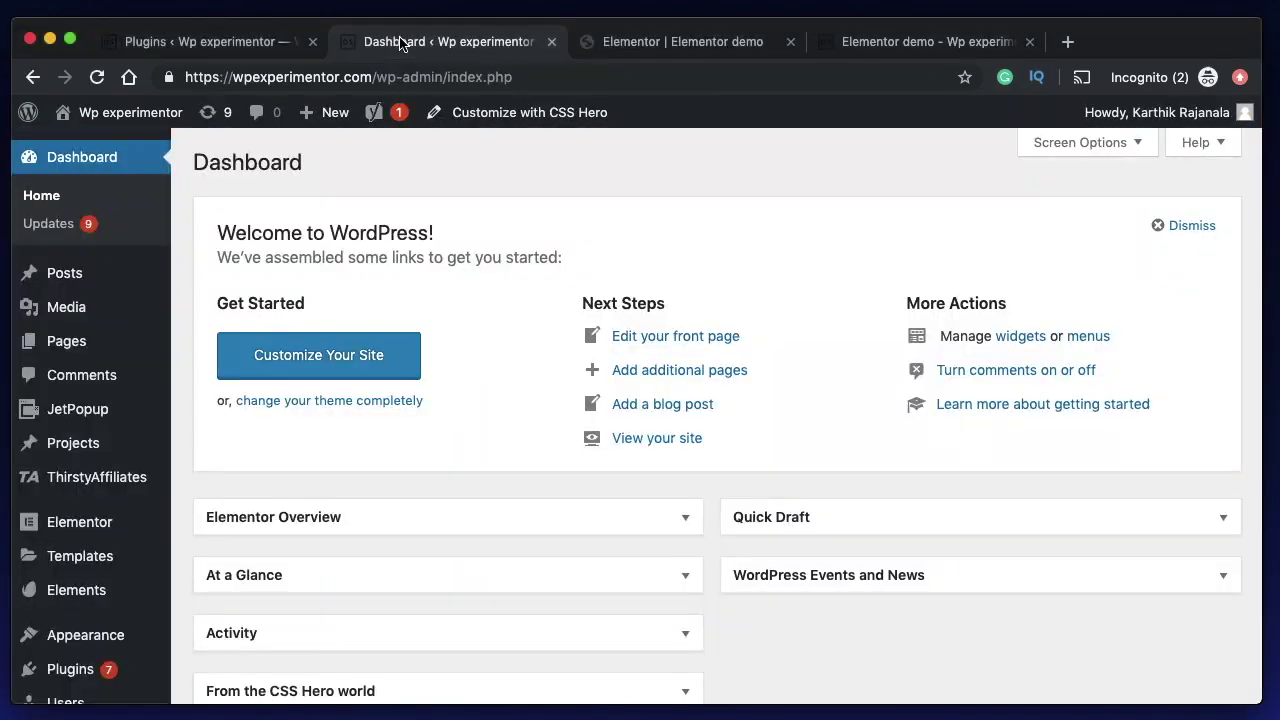
scroll(30, 450, down, 4)
mouse_move(93, 298)
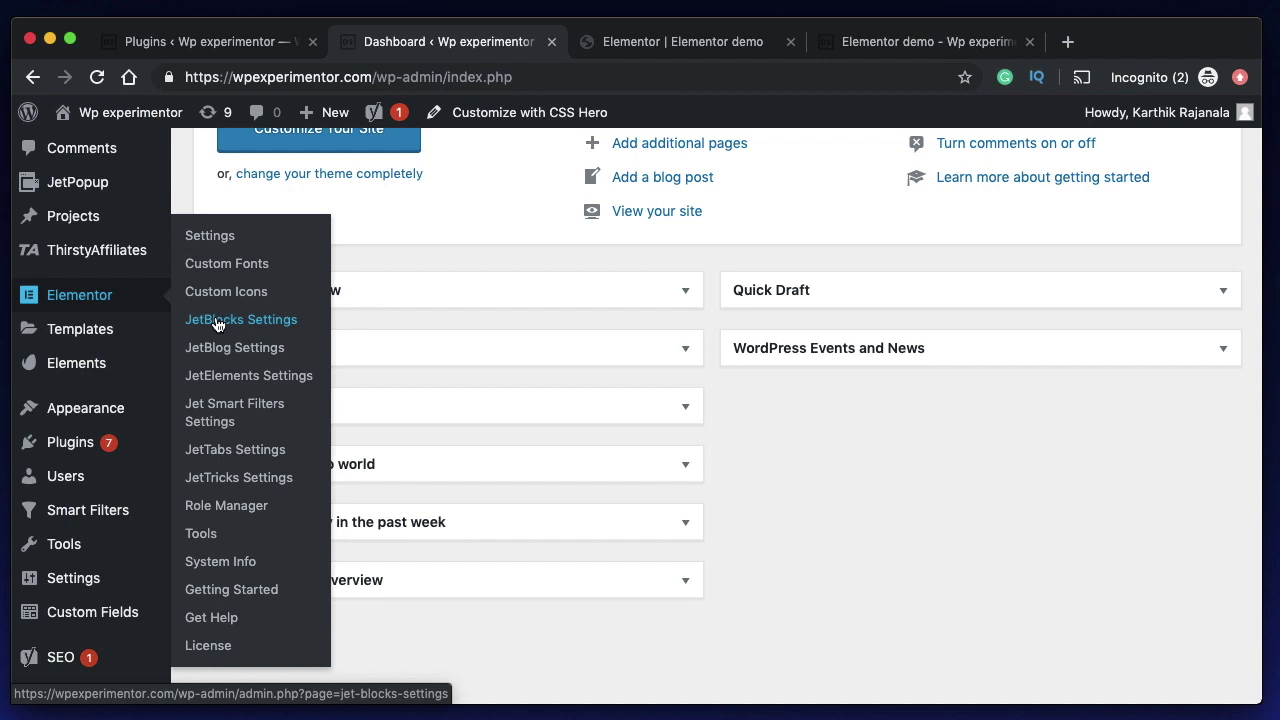
click(226, 482)
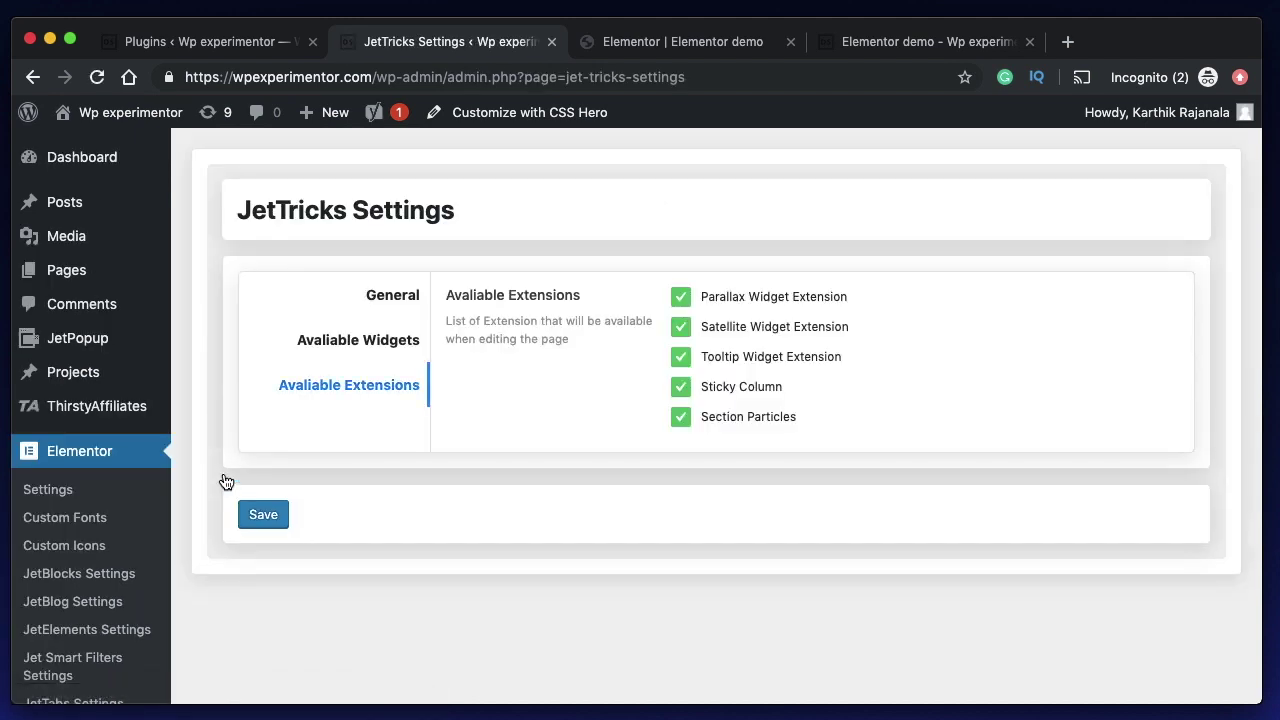
Review the General, Avaliable Widgets and Avaliable Extensions tabs, confirm Section Particles is enabled, and save
click(389, 306)
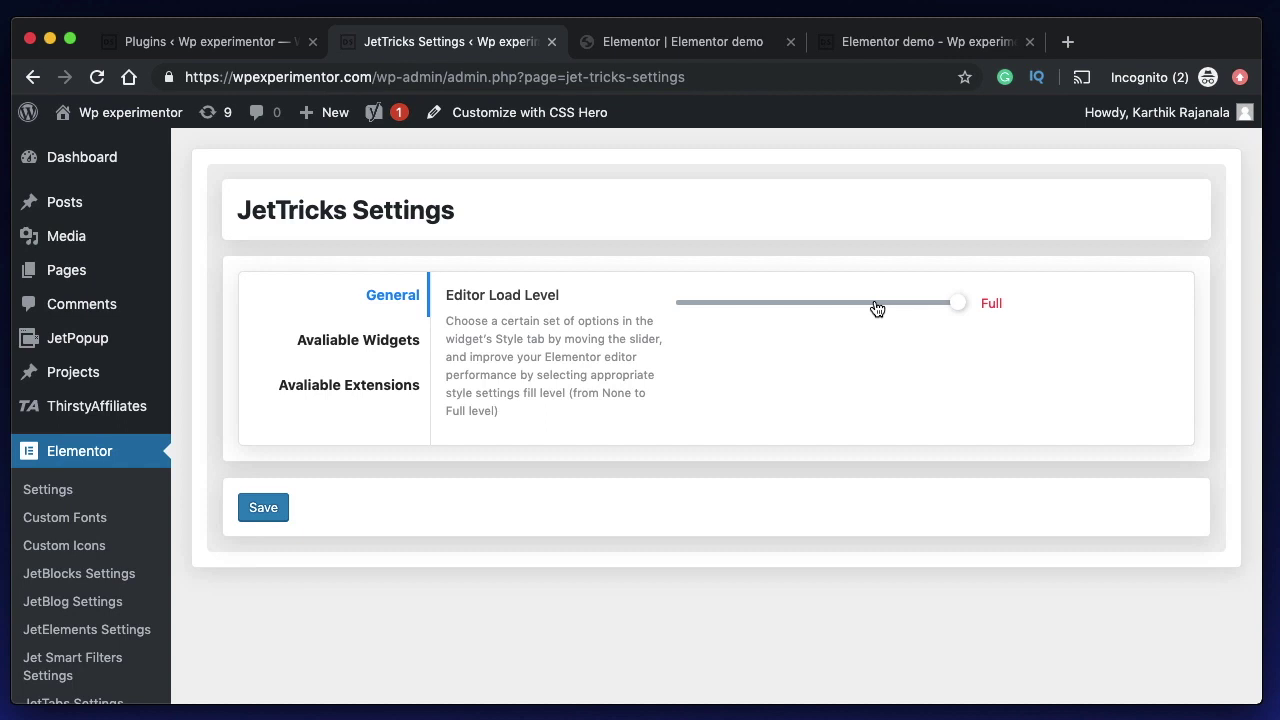
click(366, 344)
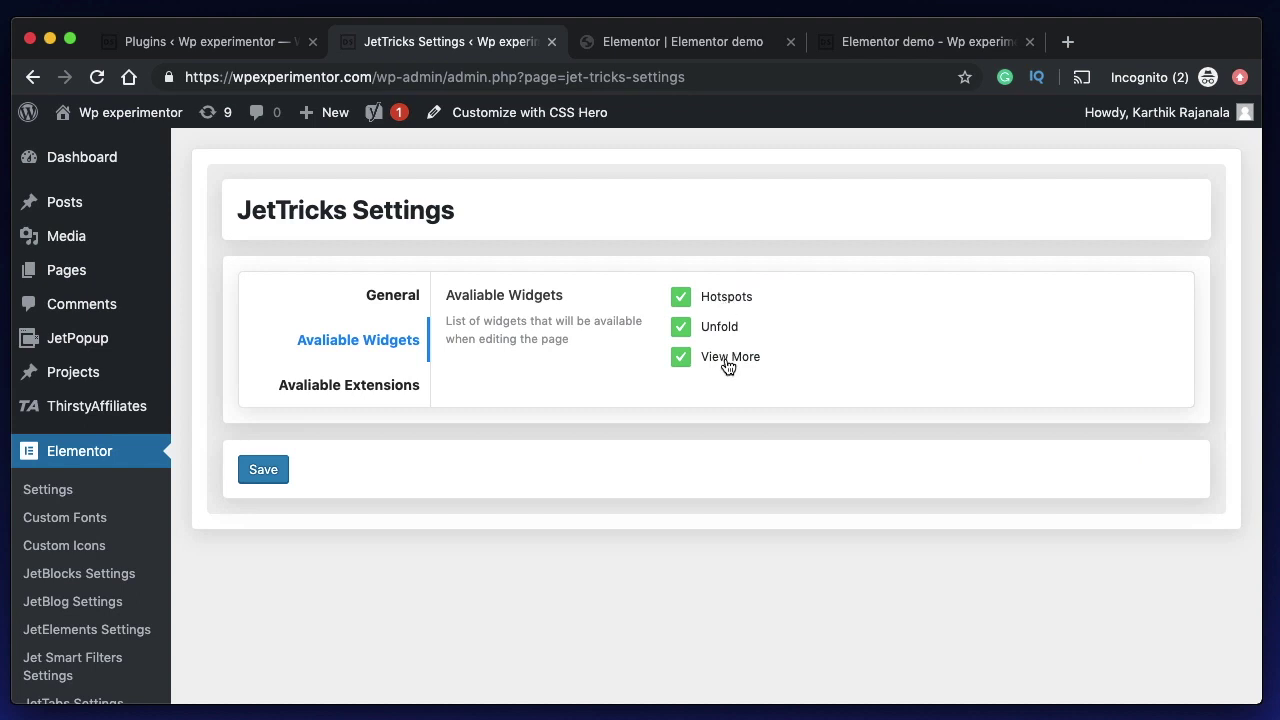
click(314, 393)
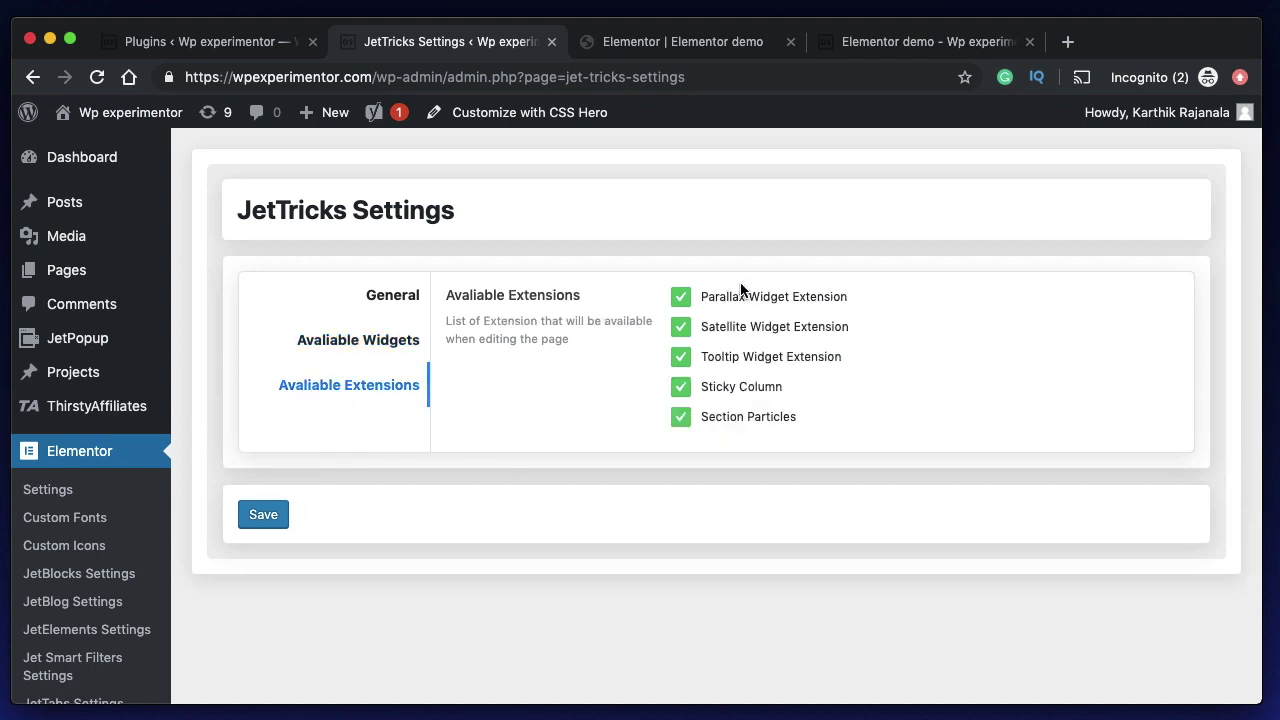
click(283, 515)
In the Elementor editor, undo the section back to an empty default and open its Advanced settings
click(683, 48)
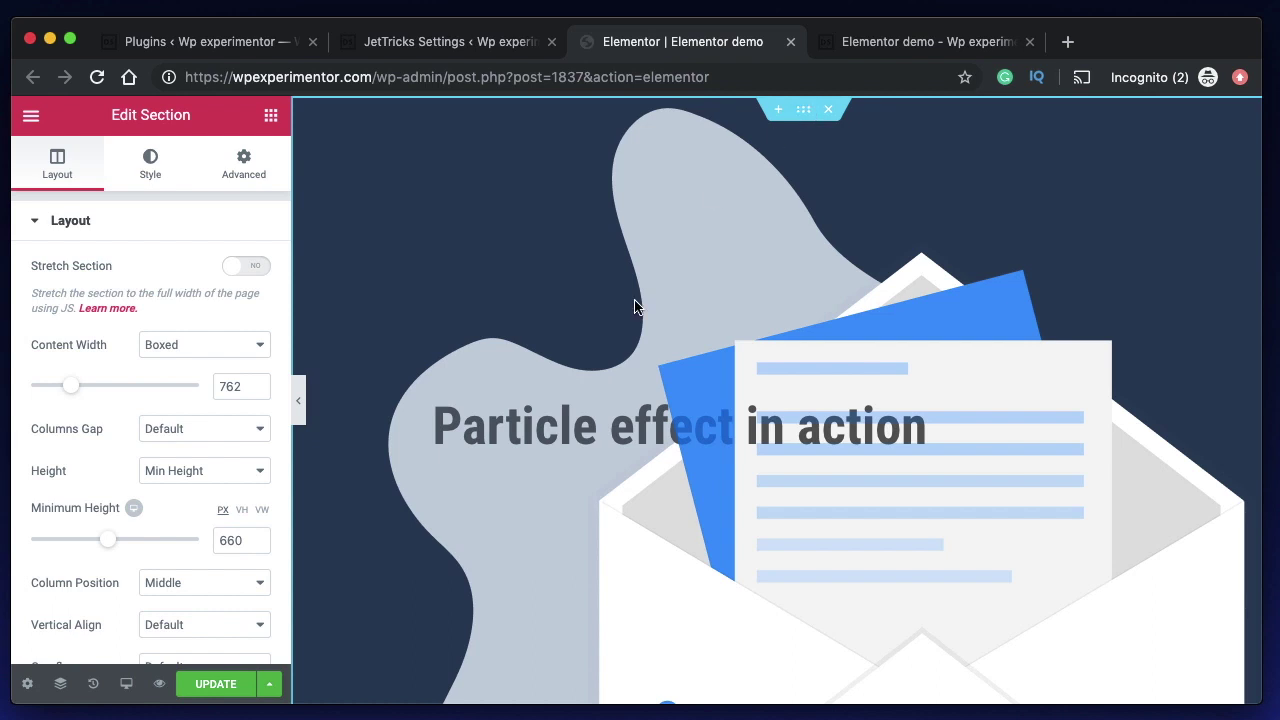
key(super+z)
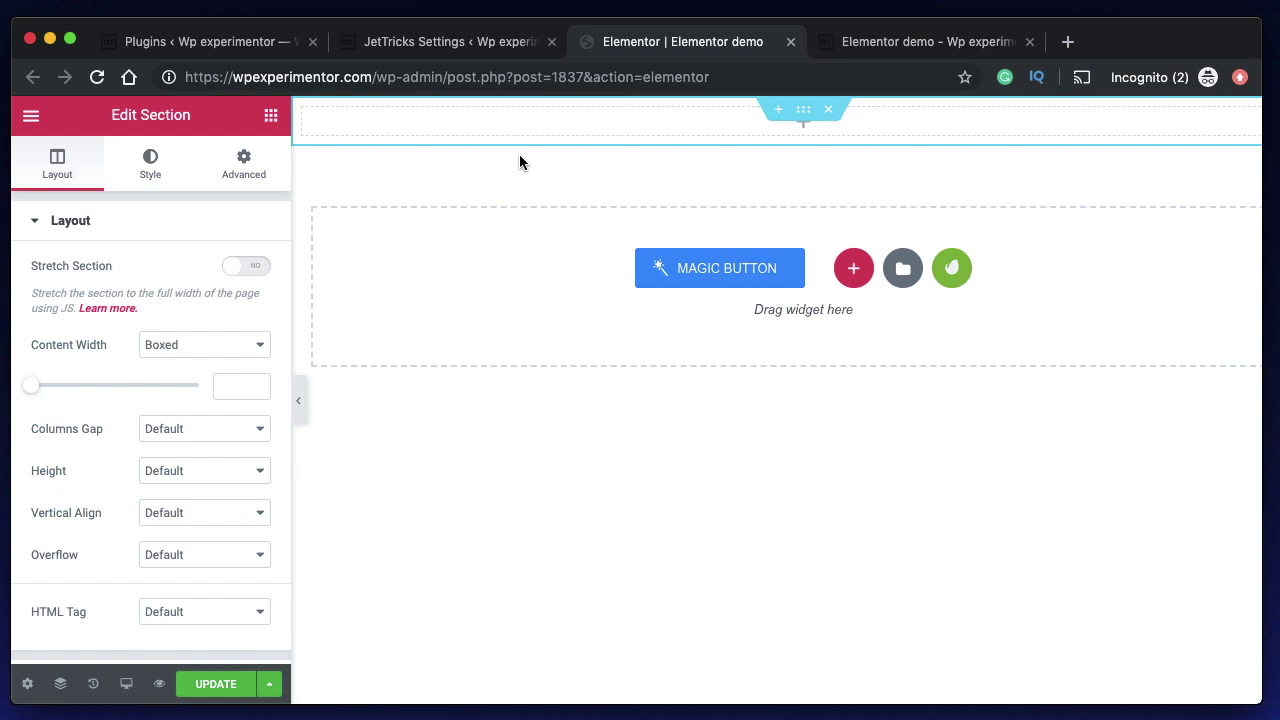
click(245, 165)
scroll(106, 535, down, 3)
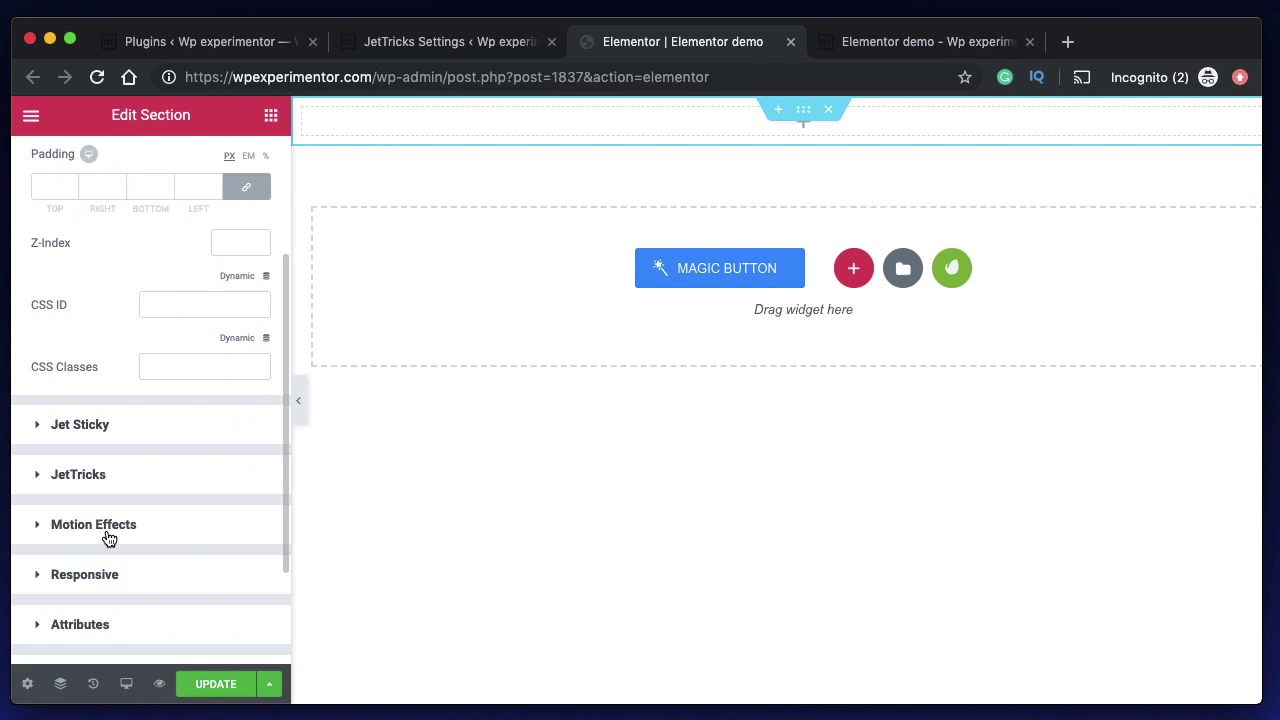
scroll(120, 434, up, 3)
scroll(151, 316, down, 3)
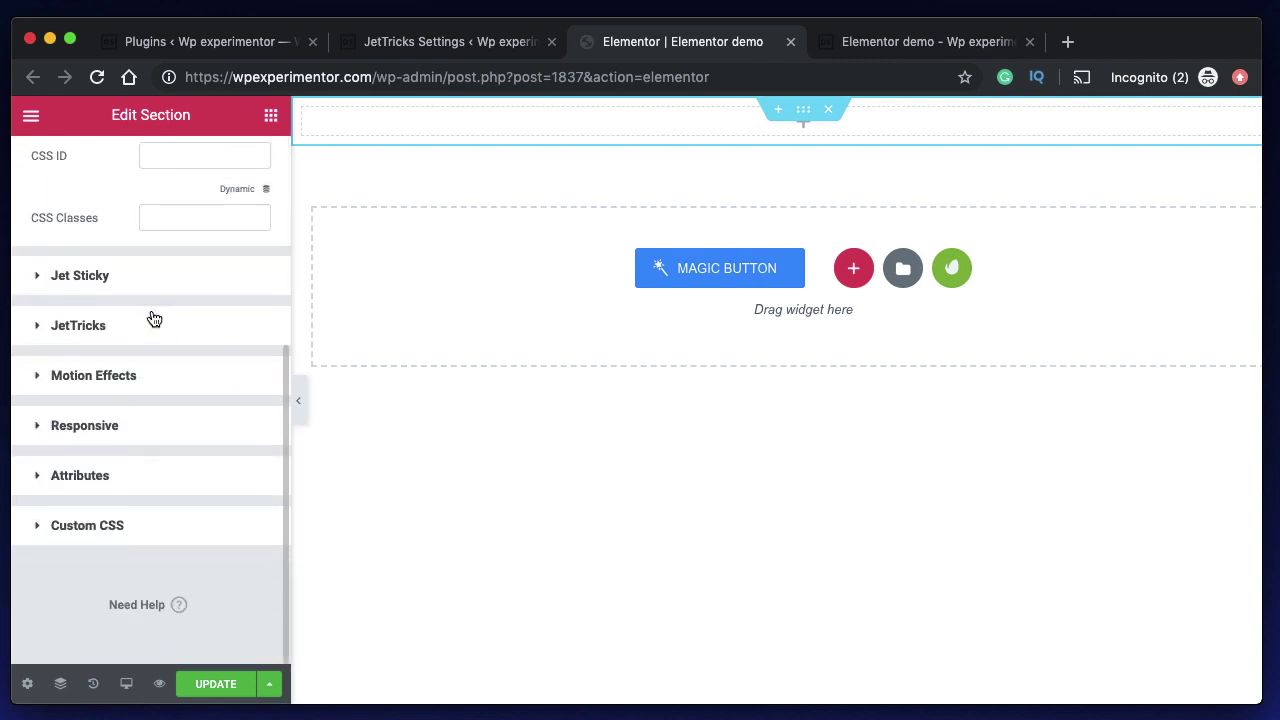
Expand the JetTricks options to find Enable Particles, then return to the Layout settings
click(108, 330)
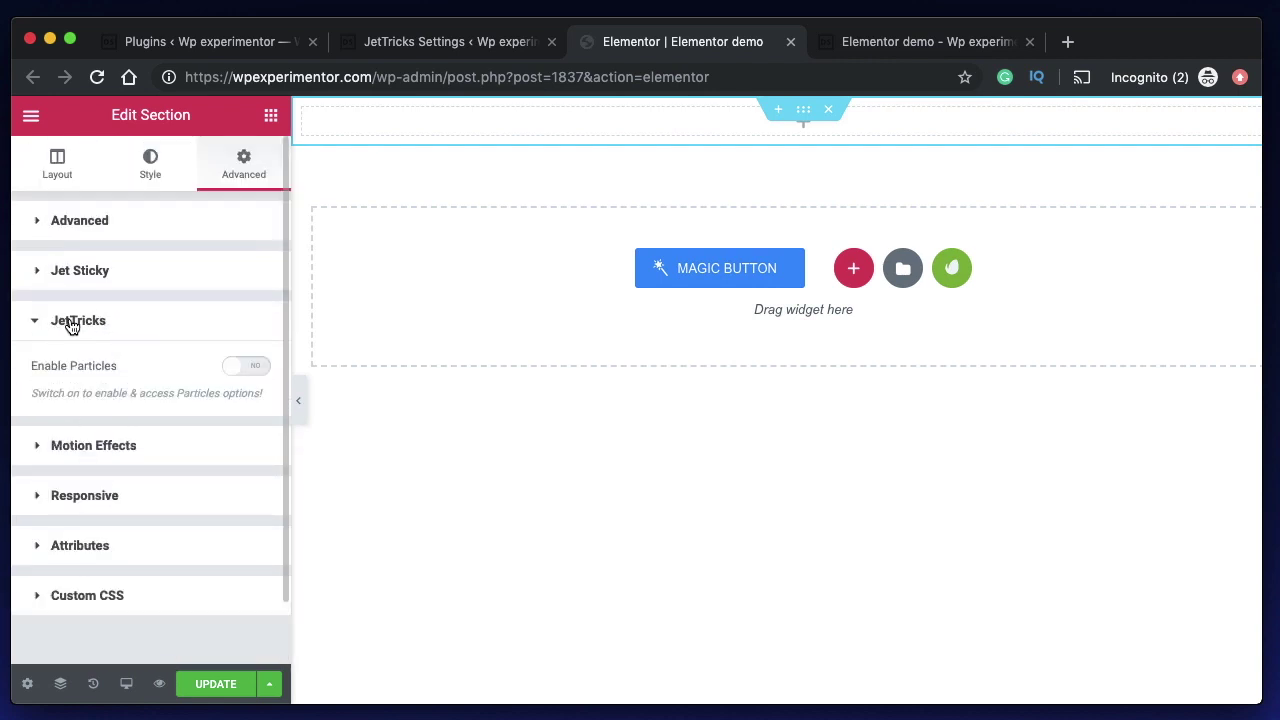
click(73, 328)
click(73, 328)
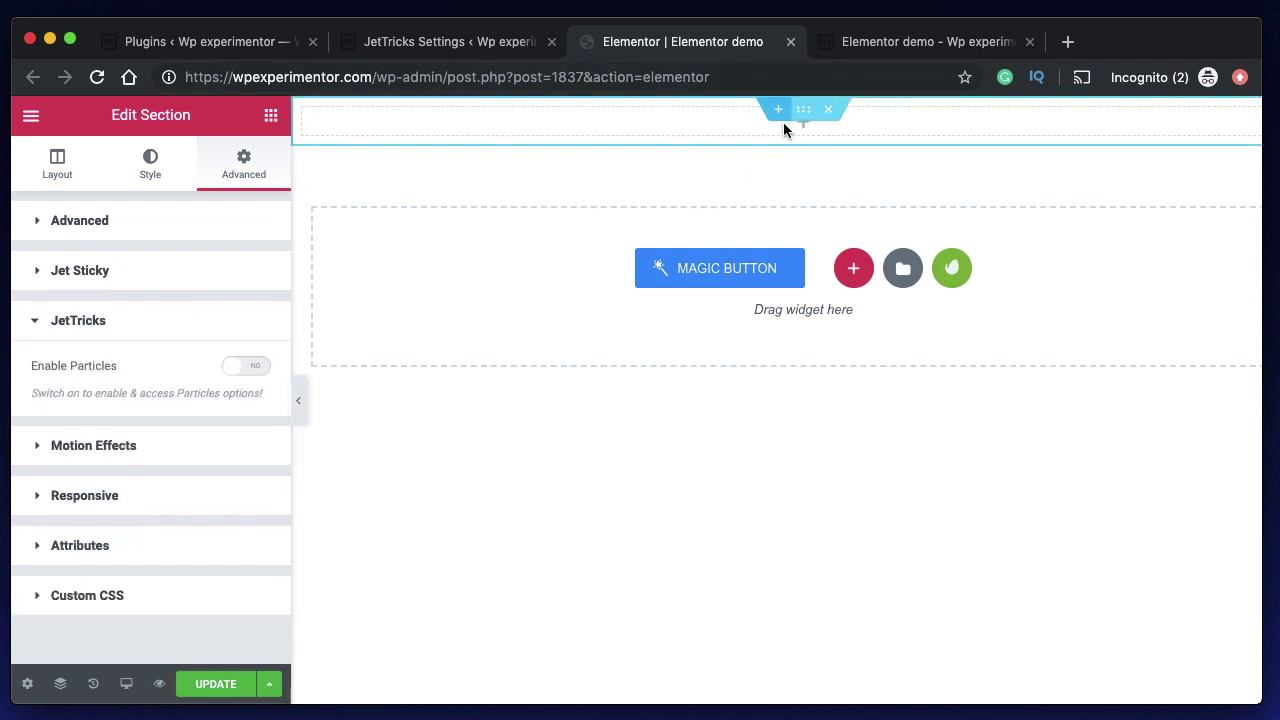
click(57, 166)
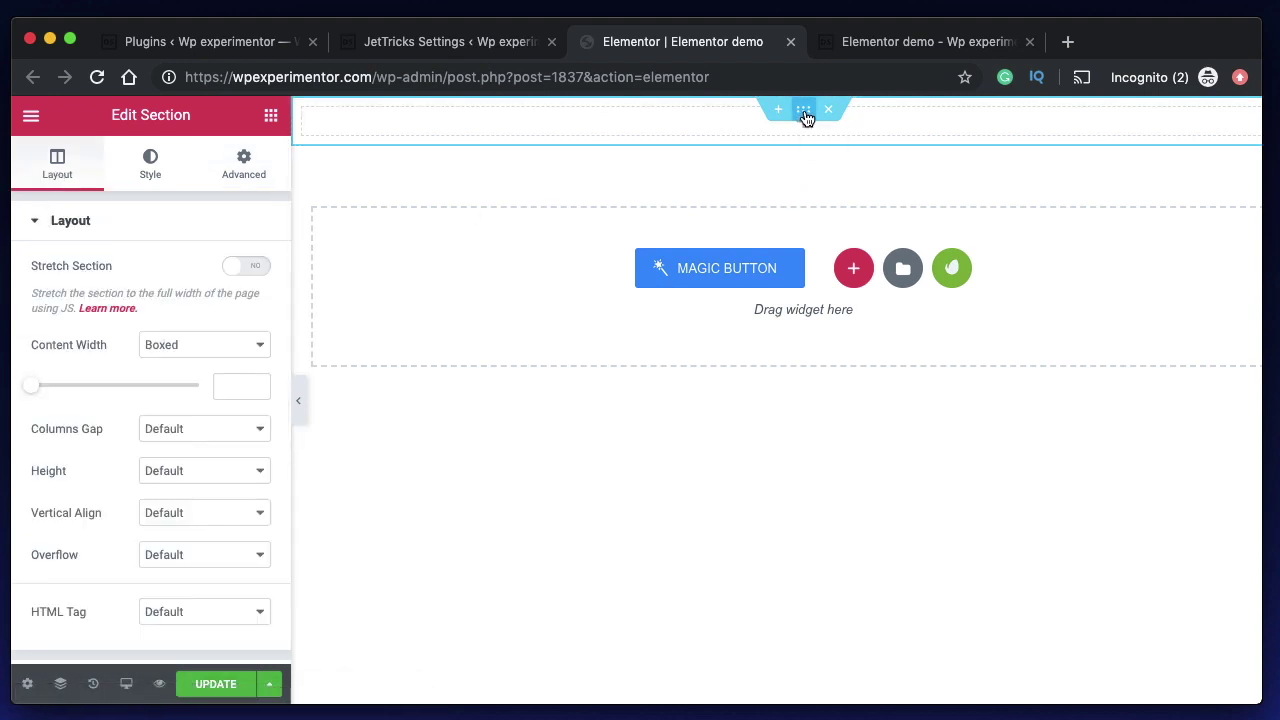
Give the section a larger minimum height
click(183, 470)
click(167, 504)
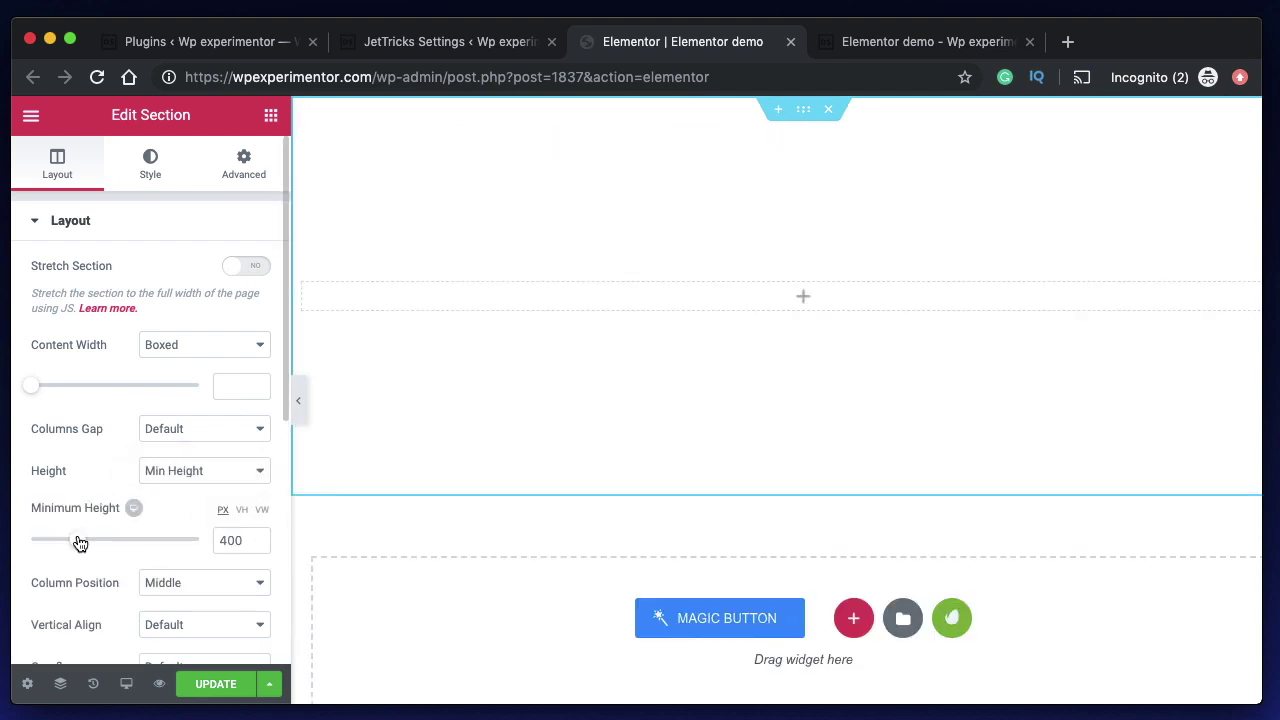
drag(78, 541, 120, 545)
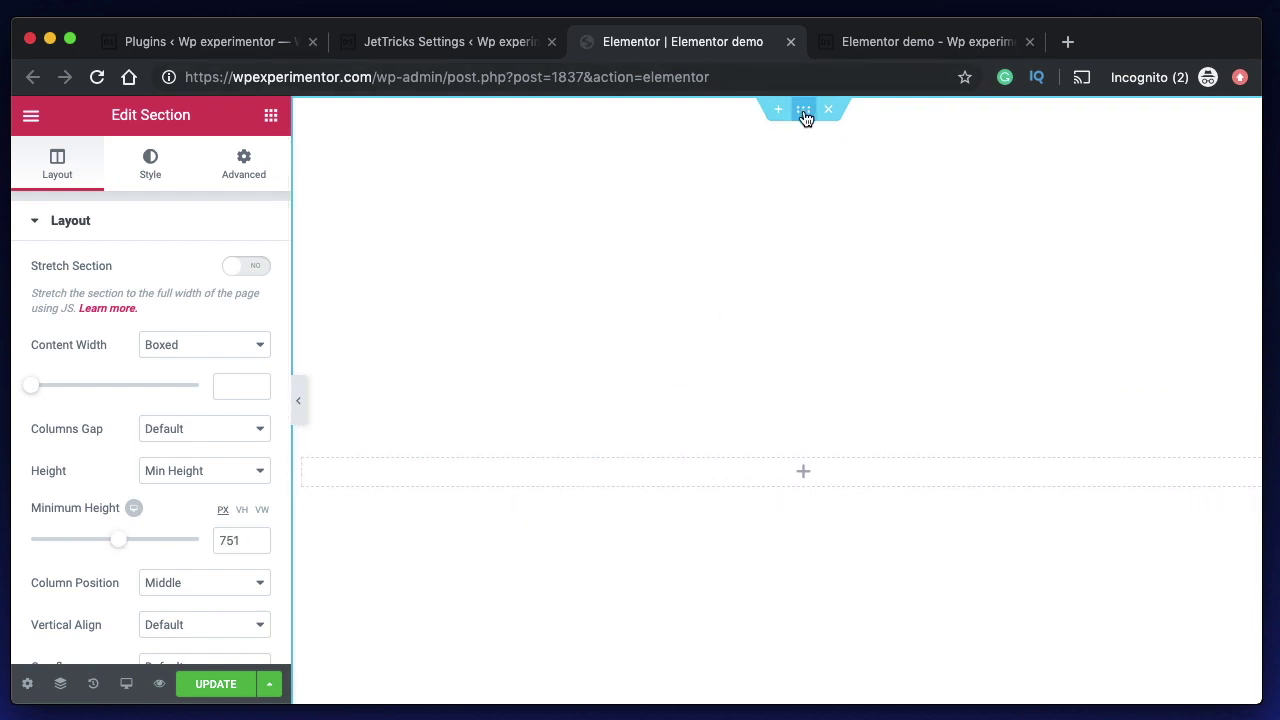
Set a classic background colour of dark blue #2c5e7c on the section
click(155, 178)
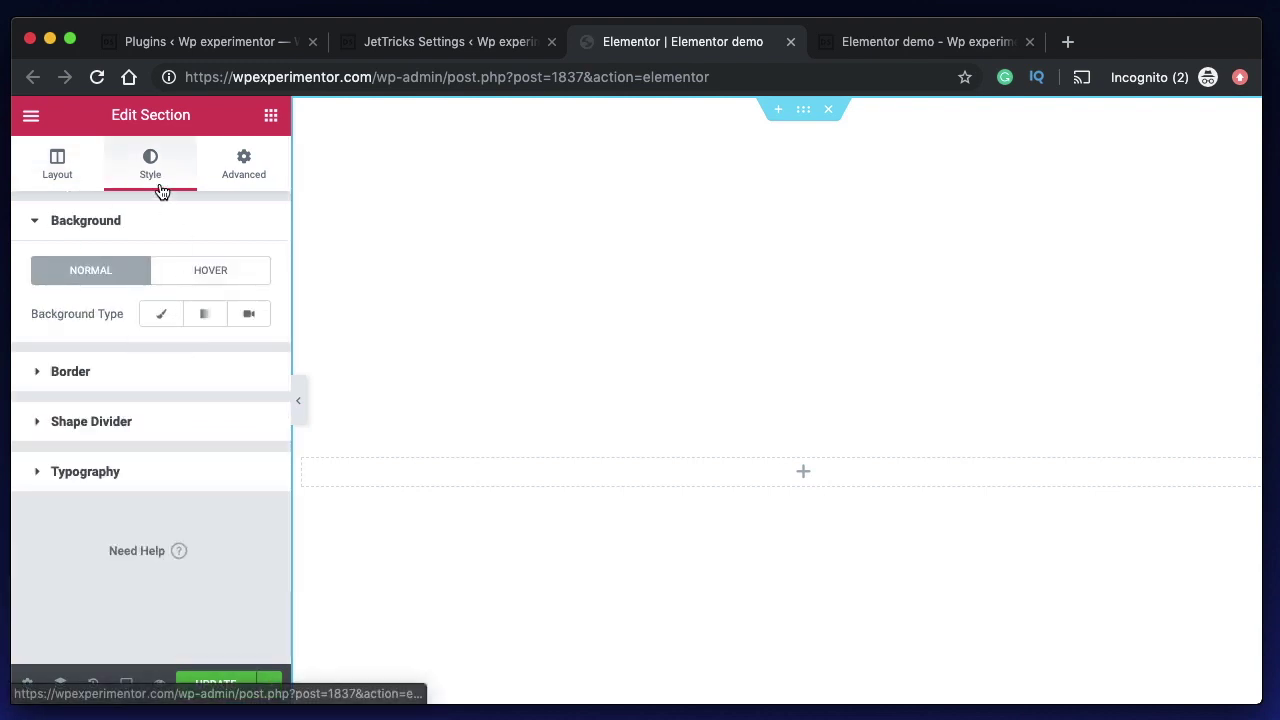
click(160, 316)
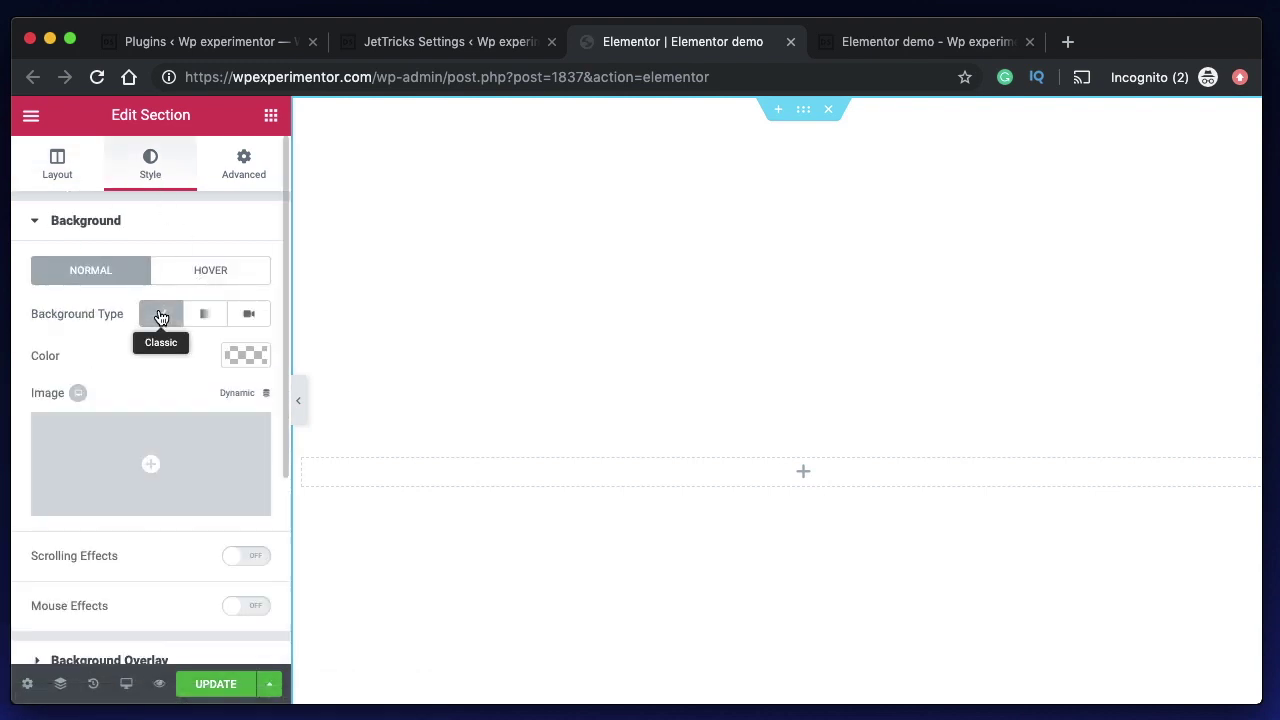
click(240, 355)
click(133, 576)
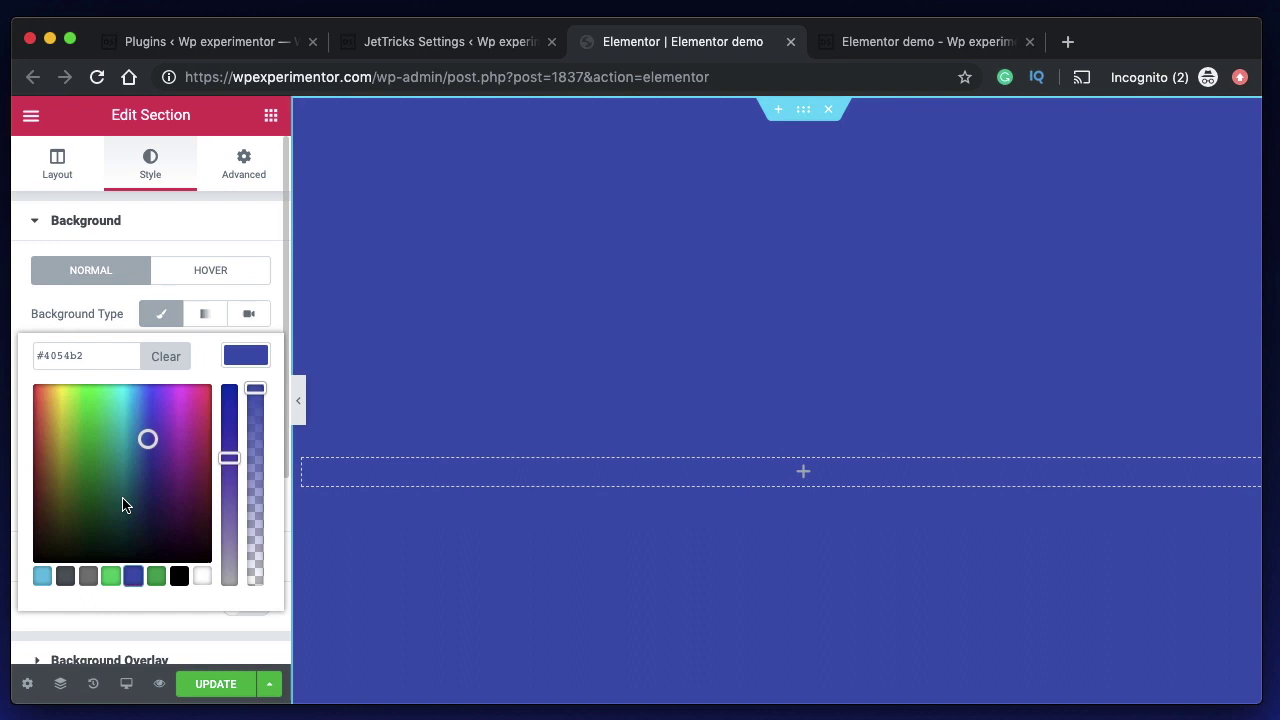
click(135, 477)
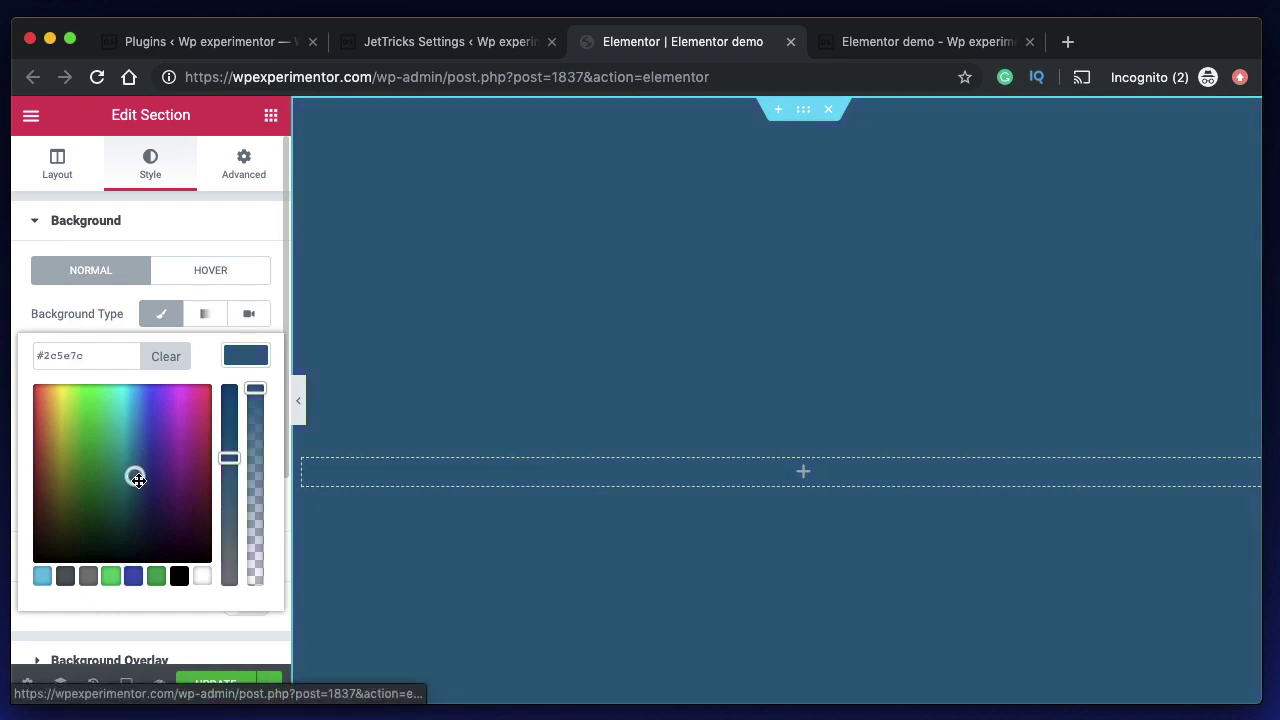
click(250, 353)
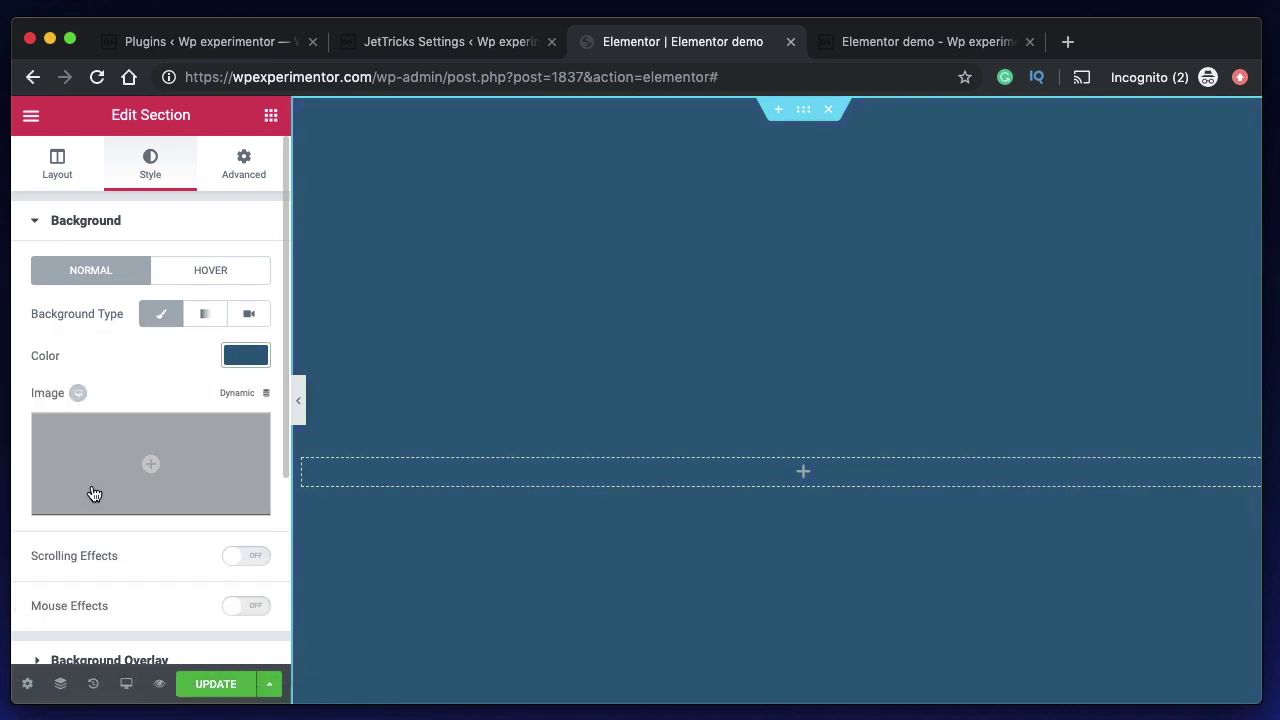
Use the undraw_newsletter_vovu.png envelope illustration as the section's background image
click(140, 463)
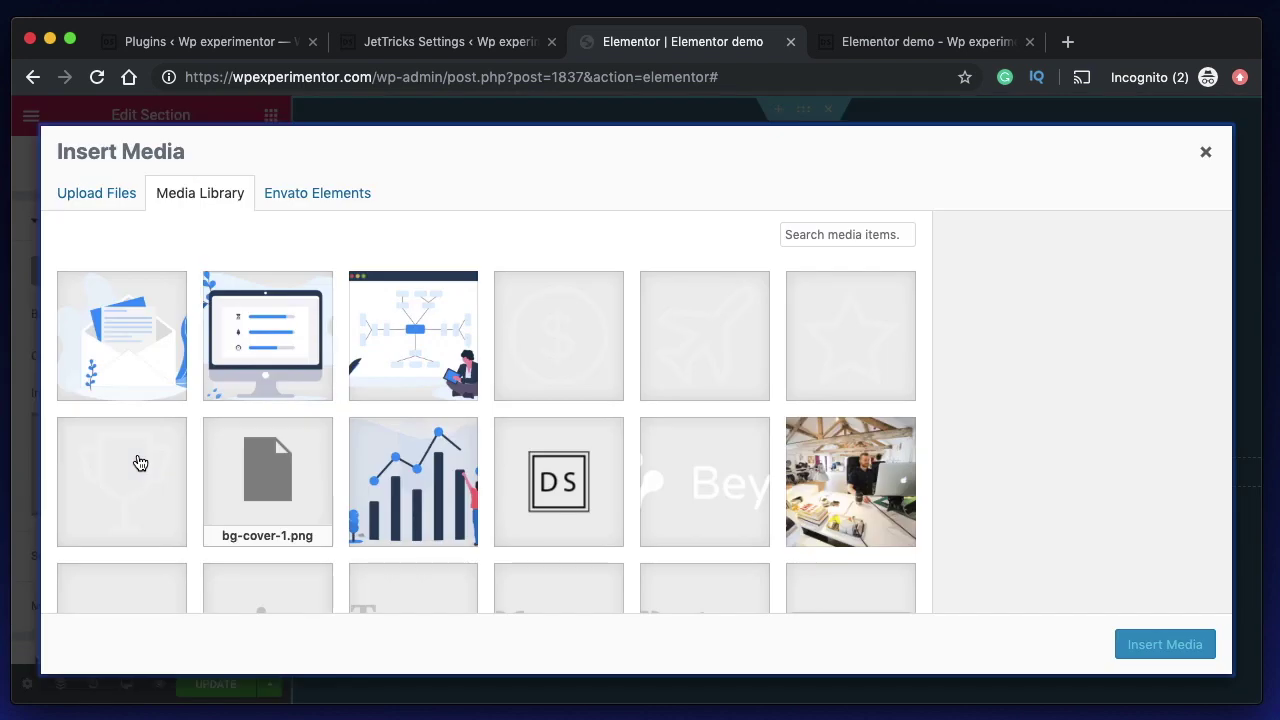
click(130, 346)
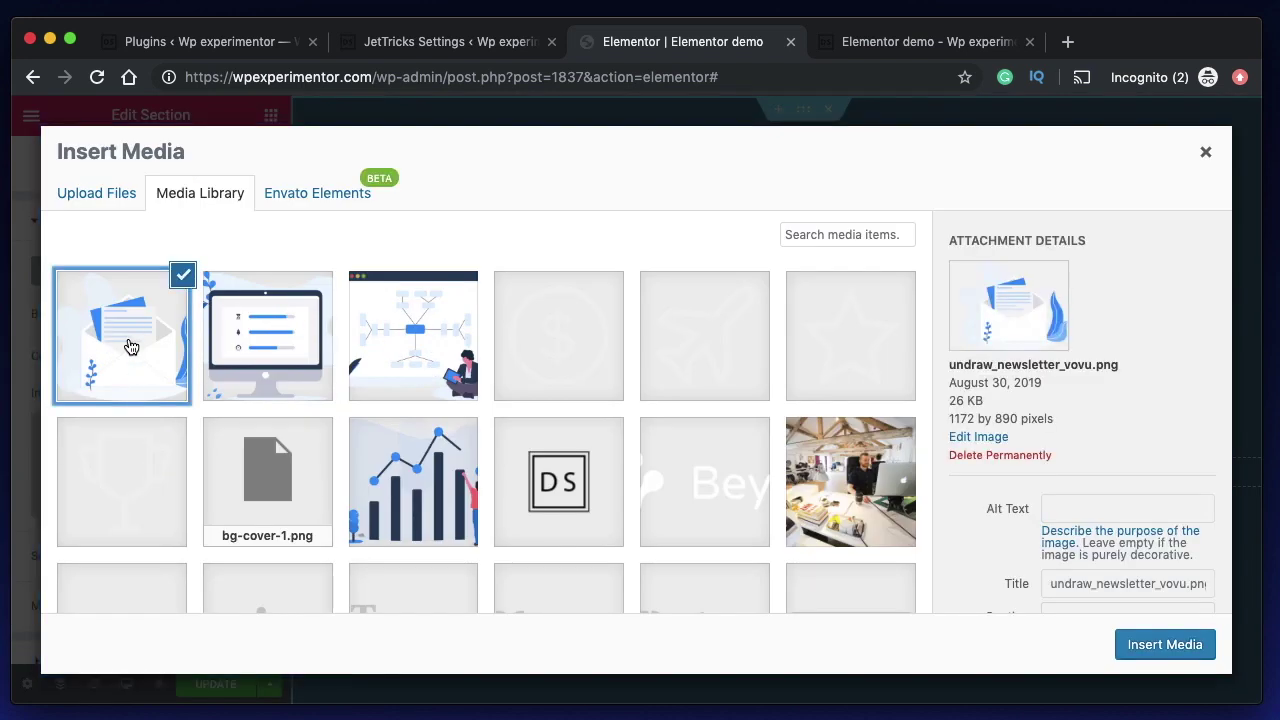
click(1162, 645)
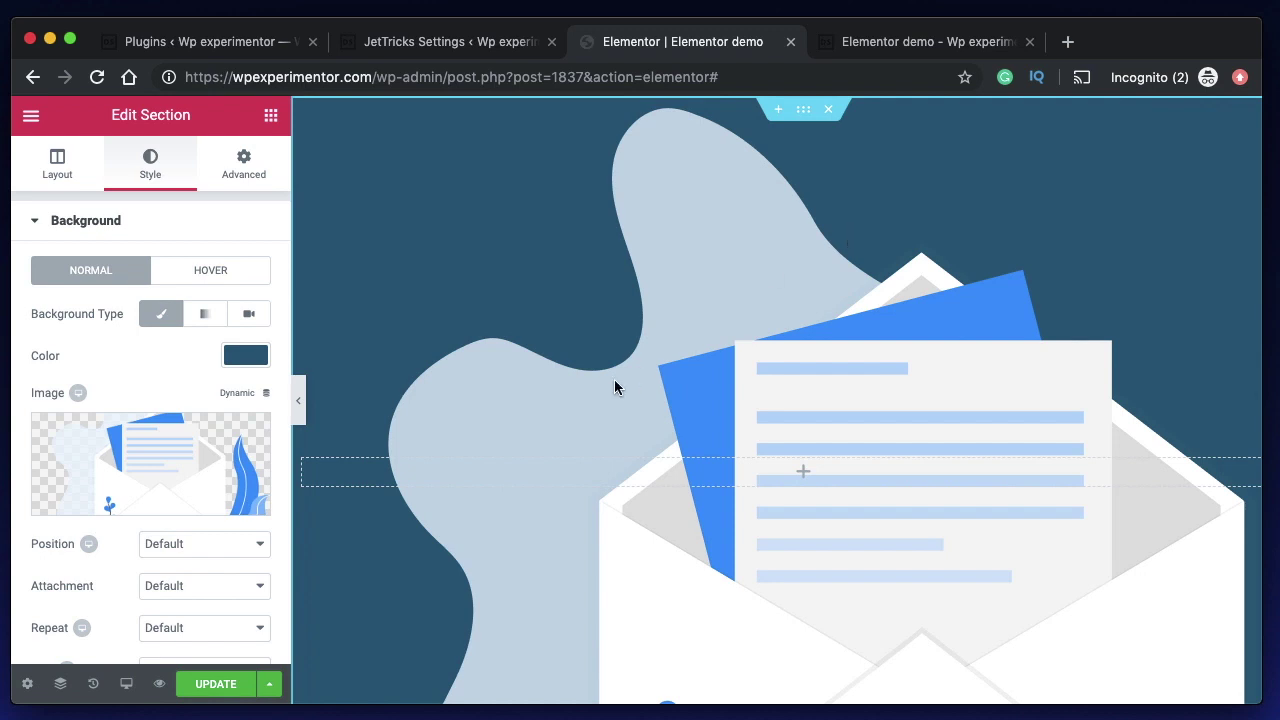
scroll(925, 232, down, 3)
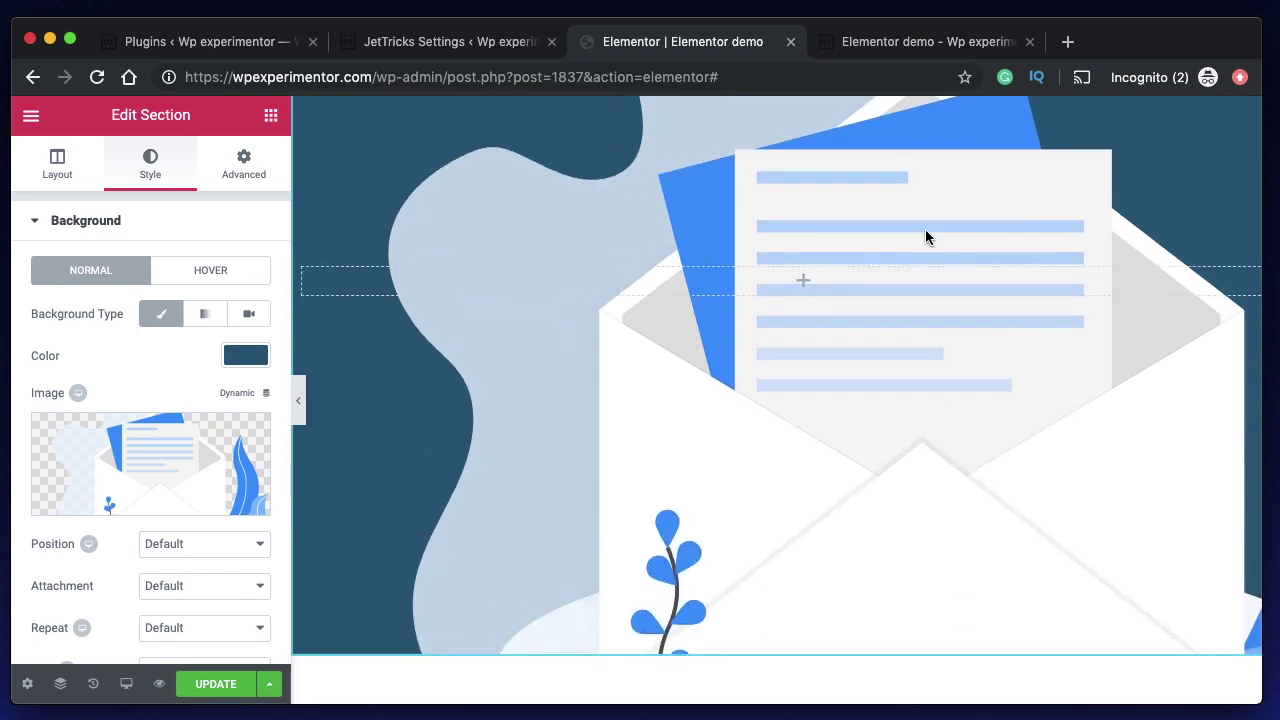
scroll(925, 229, up, 3)
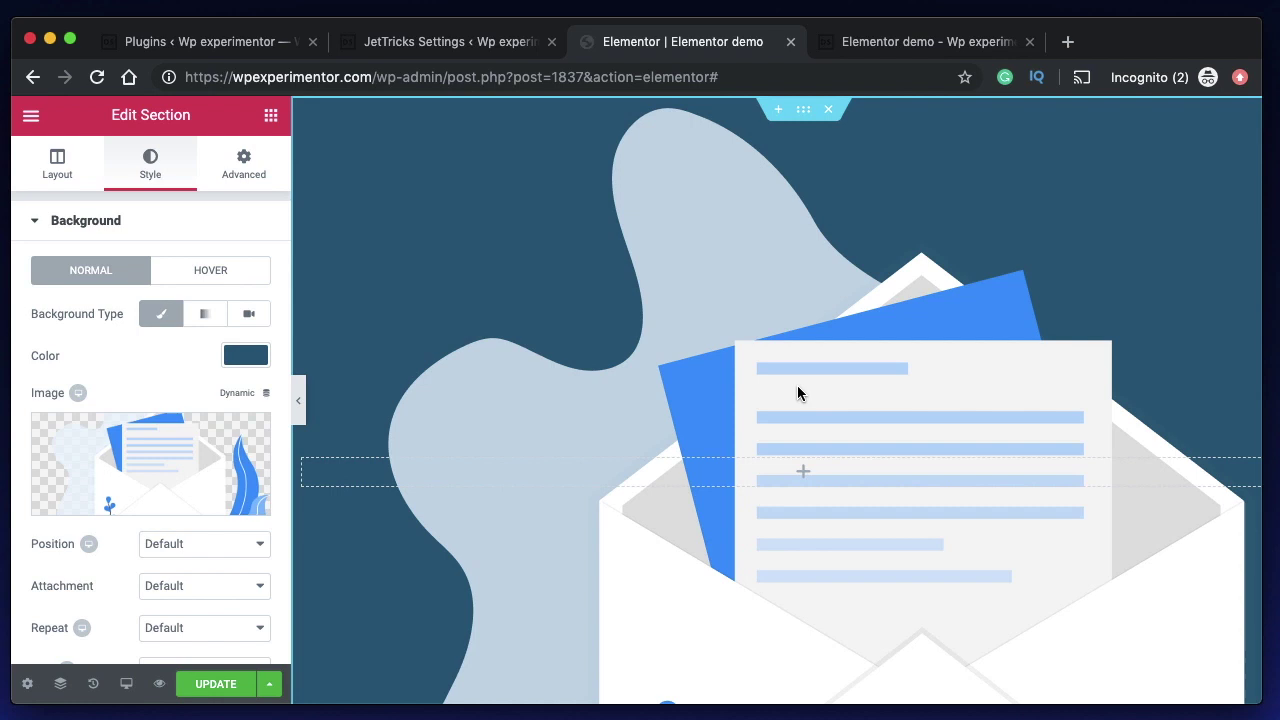
In the section's Advanced JetTricks options, switch Enable Particles to YES
click(252, 174)
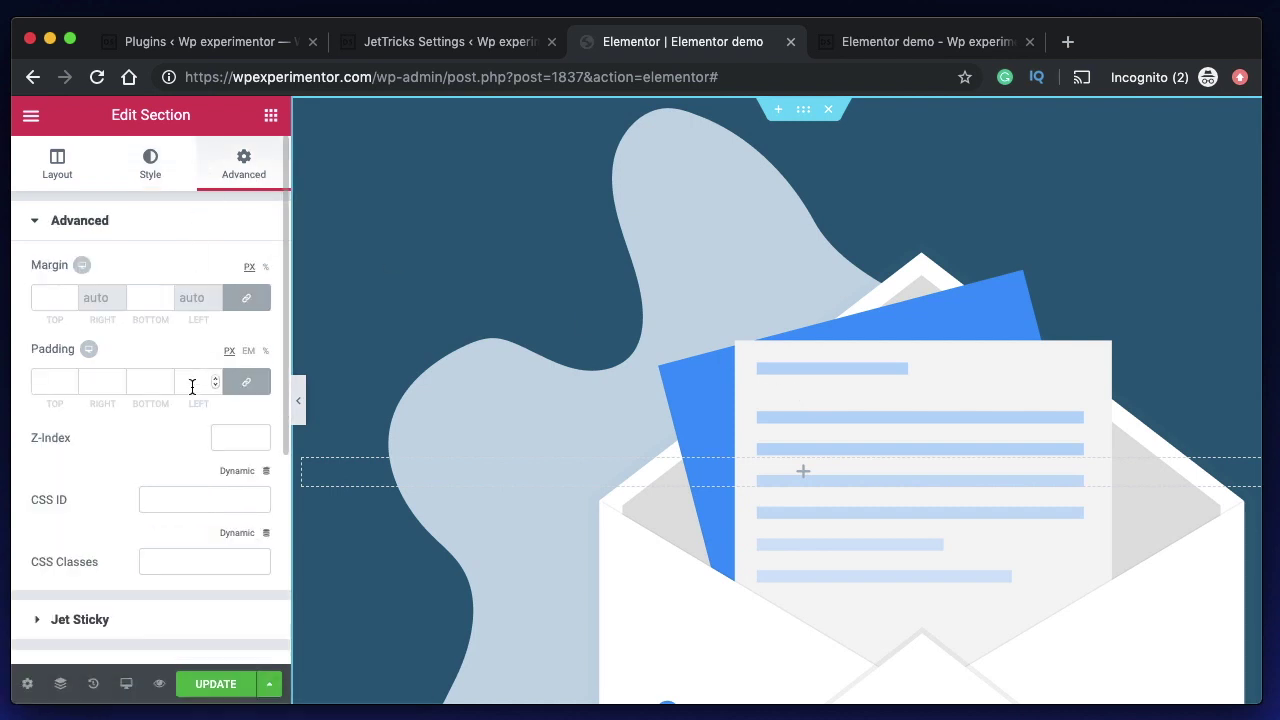
scroll(192, 386, down, 5)
click(126, 422)
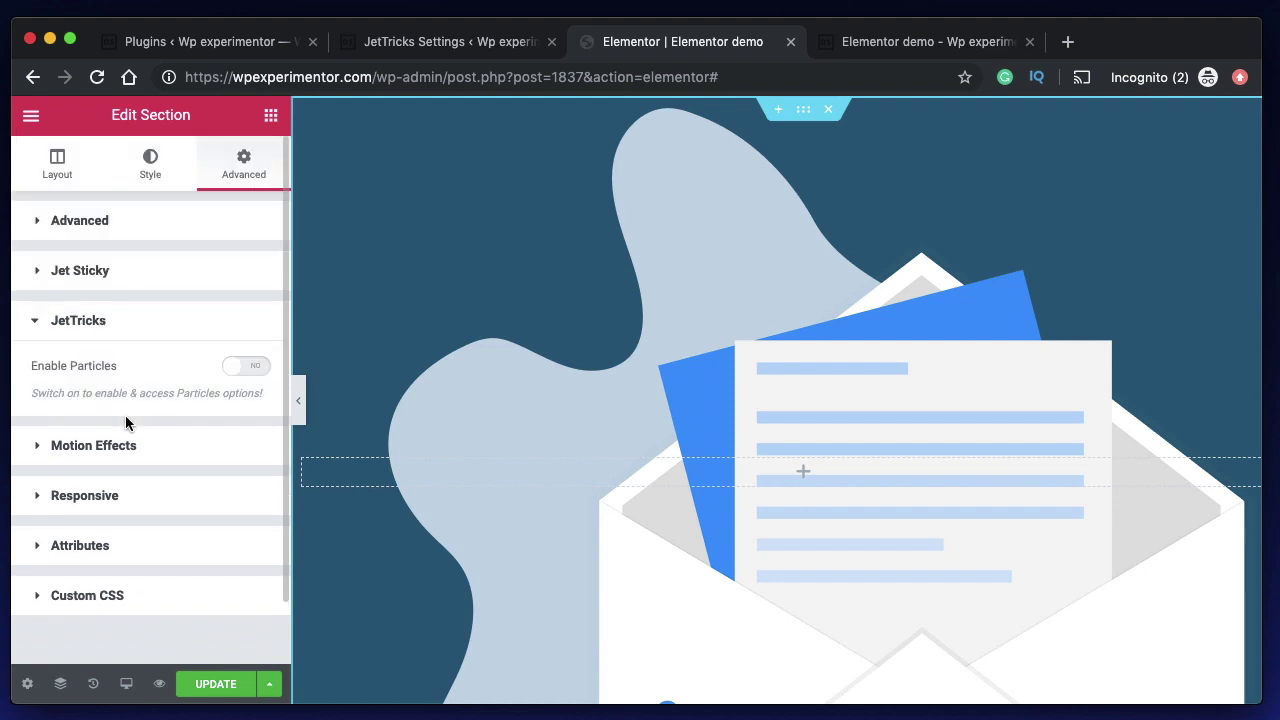
click(224, 376)
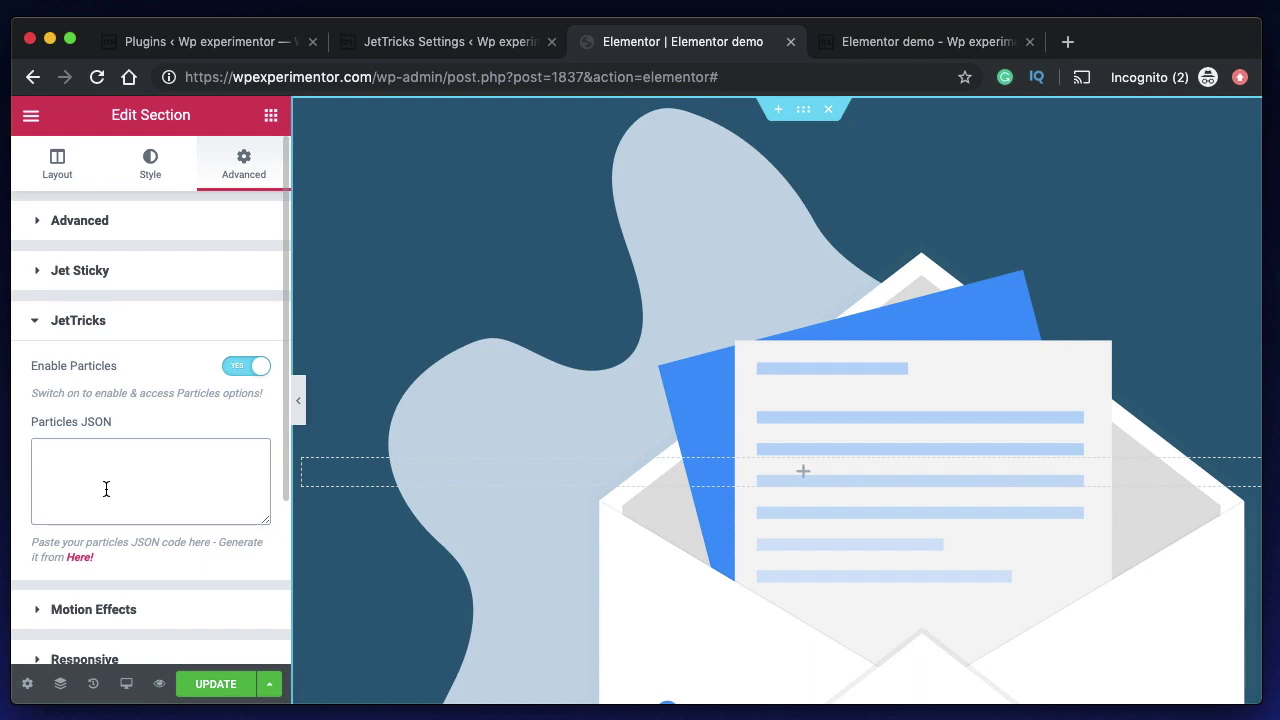
click(192, 41)
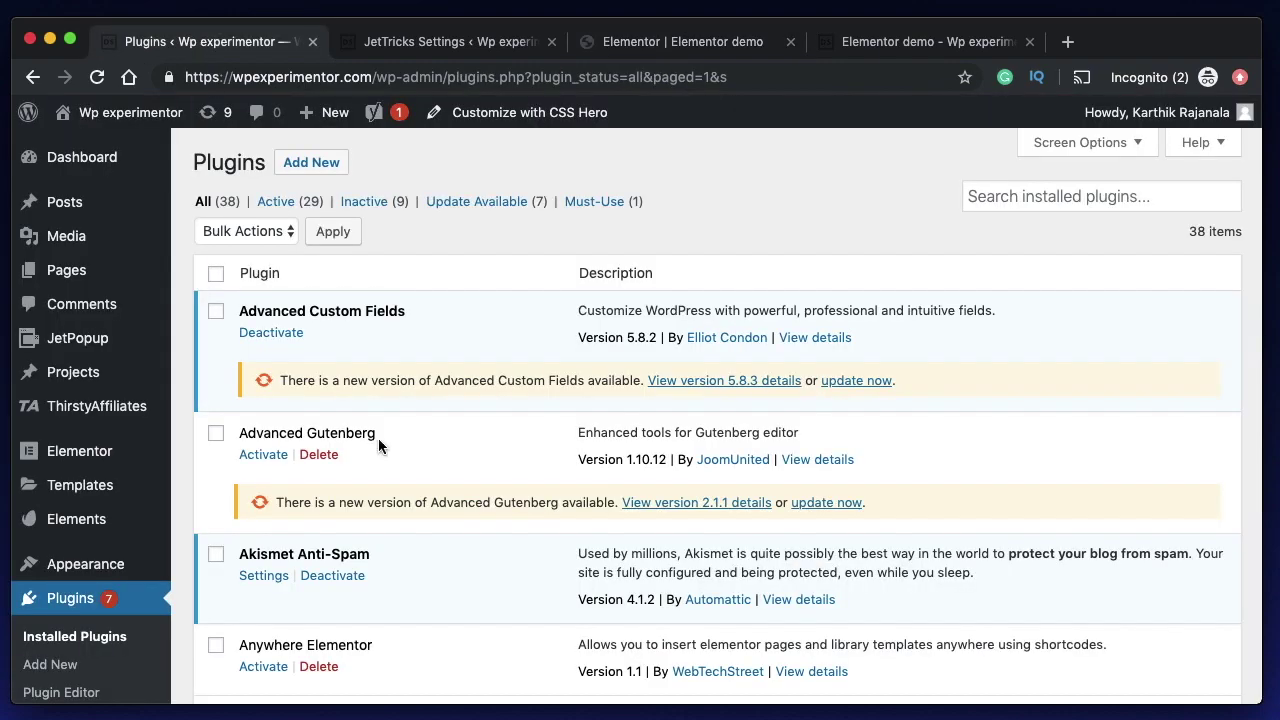
scroll(394, 482, down, 20)
scroll(329, 557, down, 3)
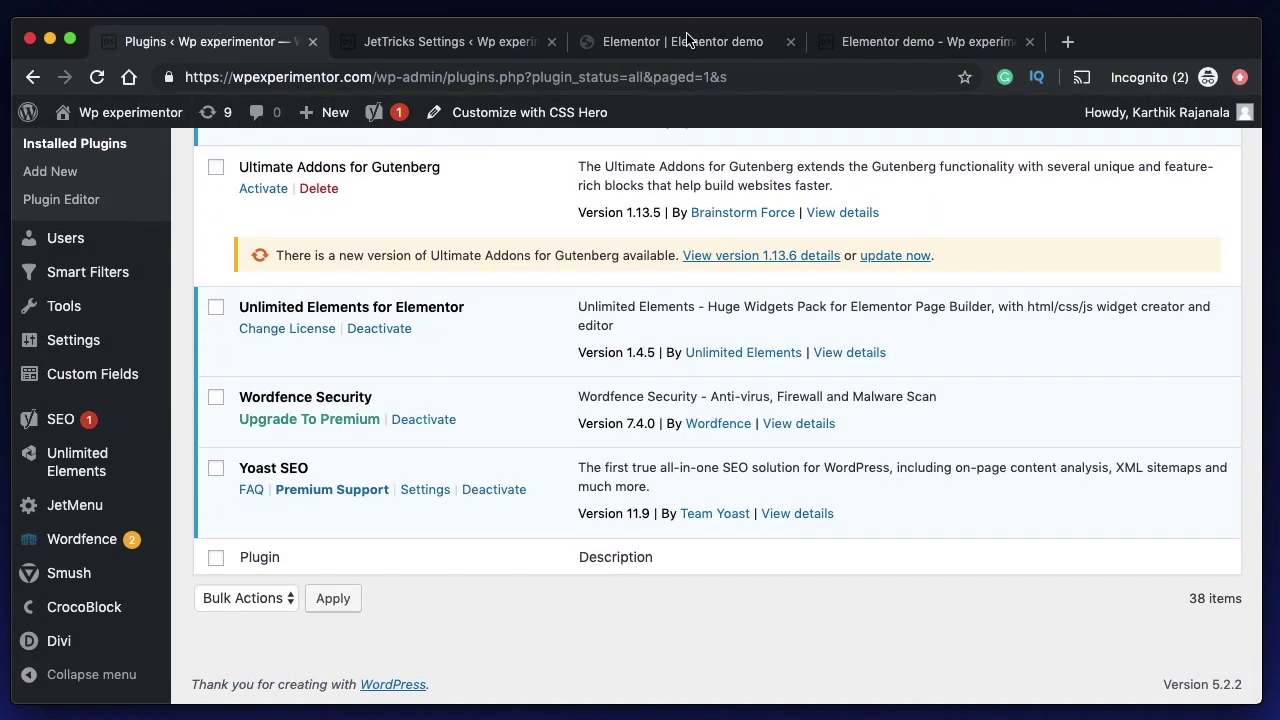
click(687, 39)
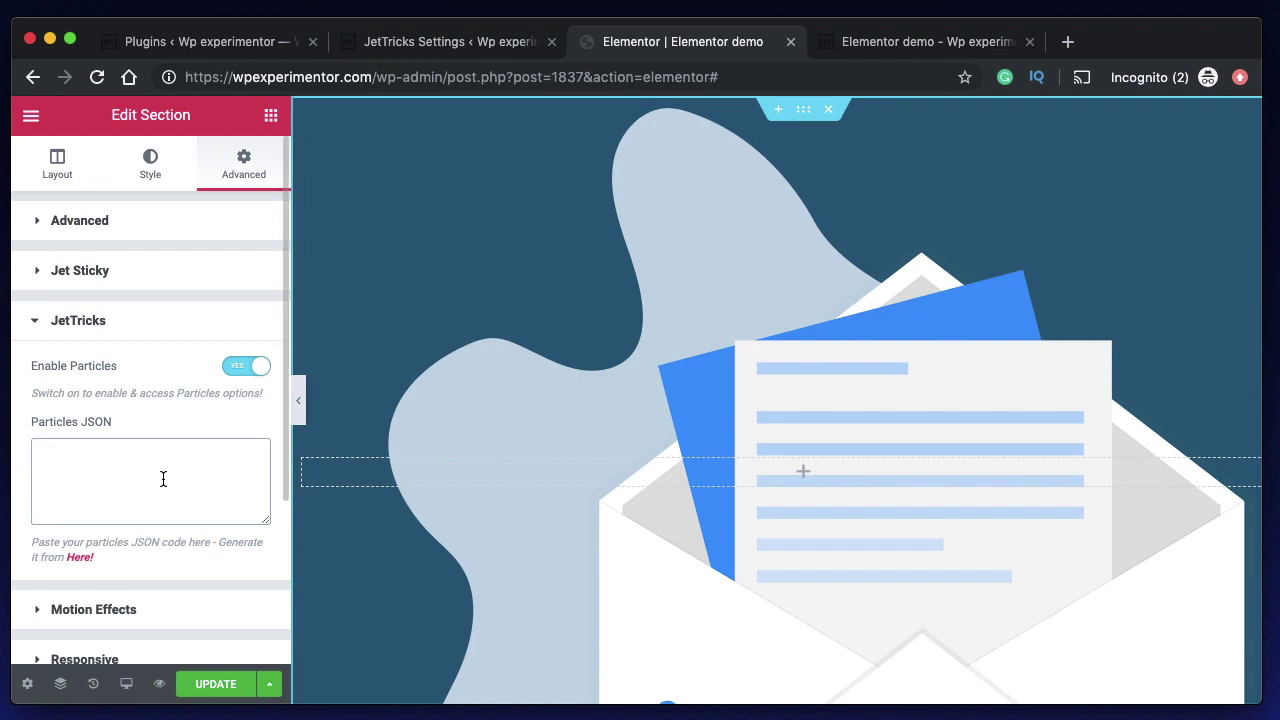
Open the particles.js generator and set the particle number to 185
click(79, 558)
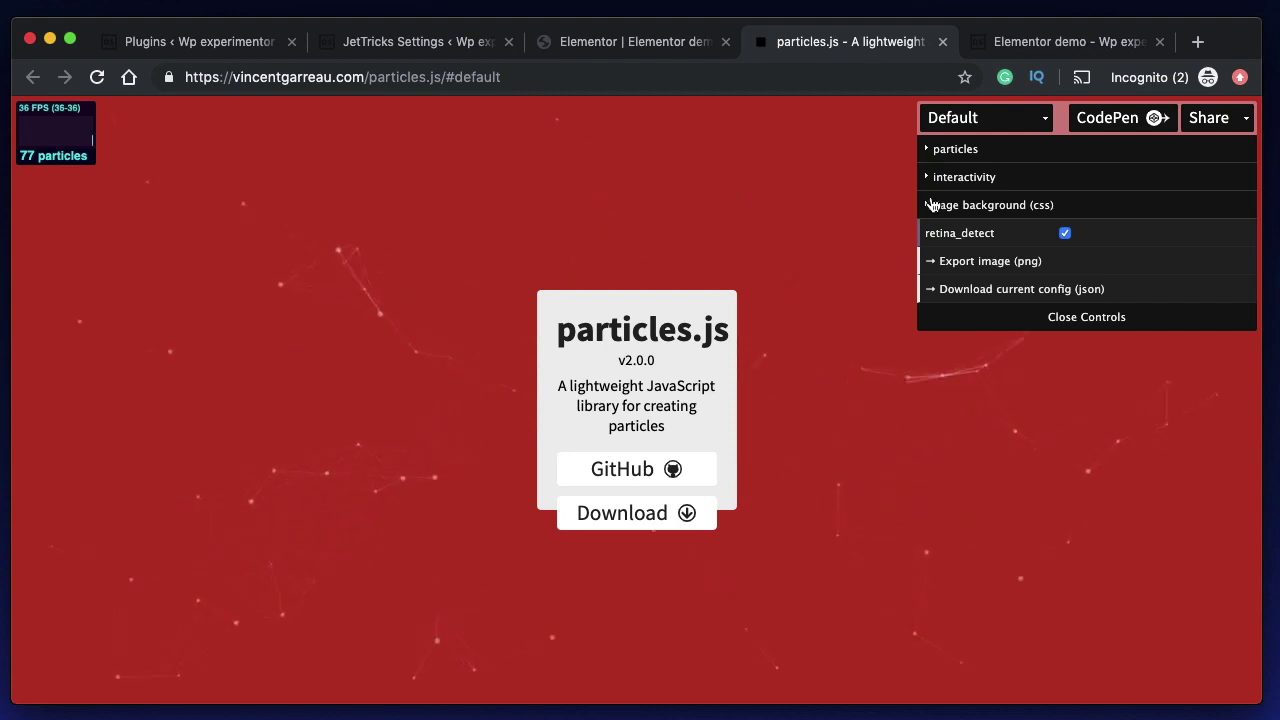
click(929, 152)
click(958, 178)
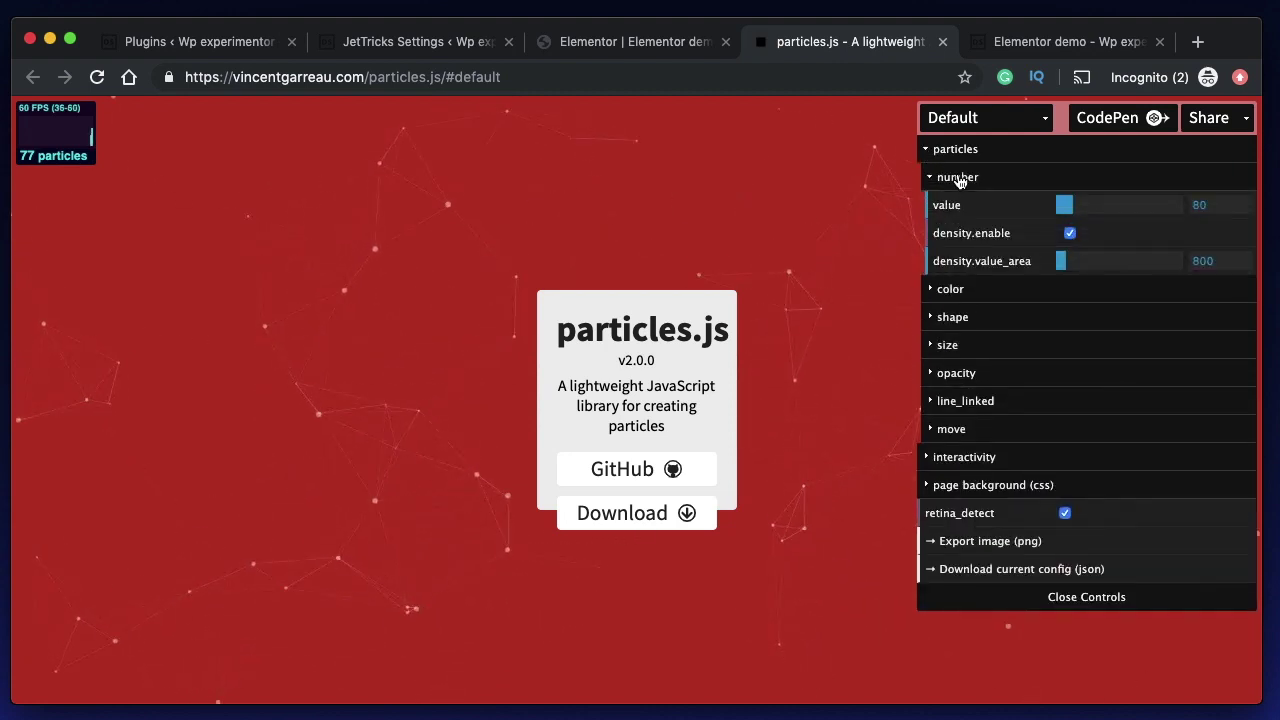
drag(1086, 203, 1095, 204)
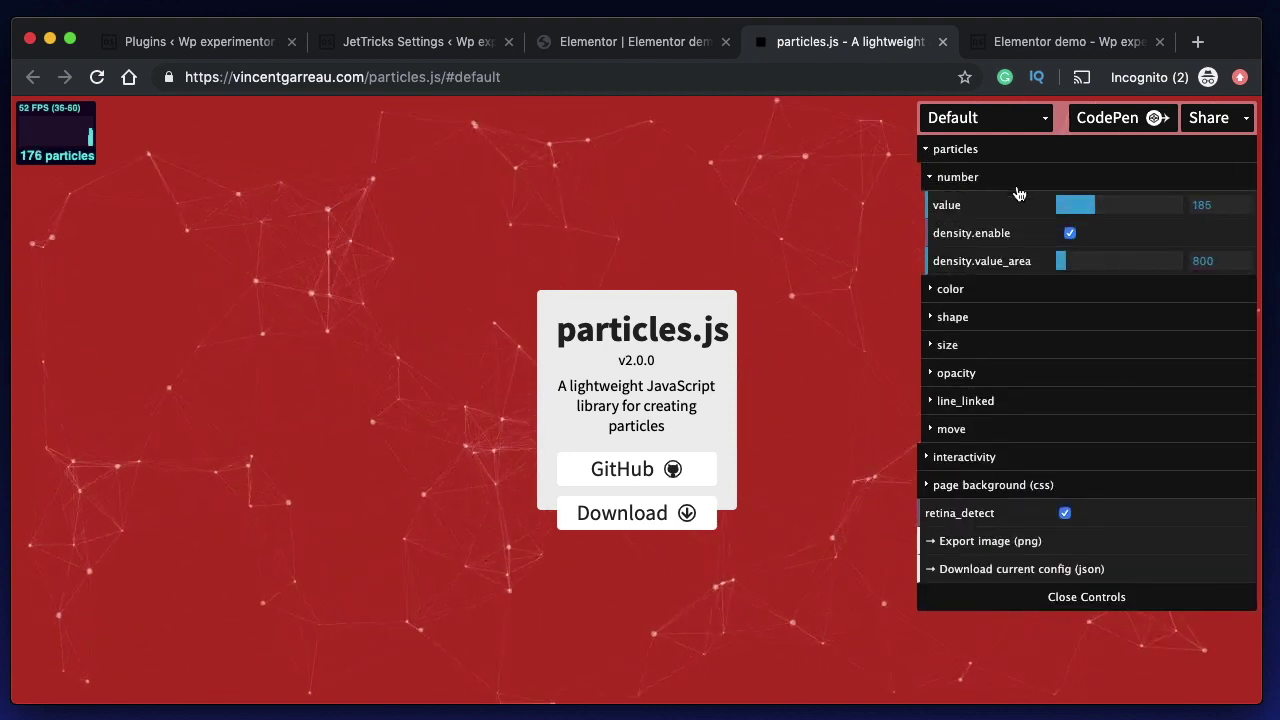
click(932, 178)
Change the particle colour to purple #663bb6
click(932, 205)
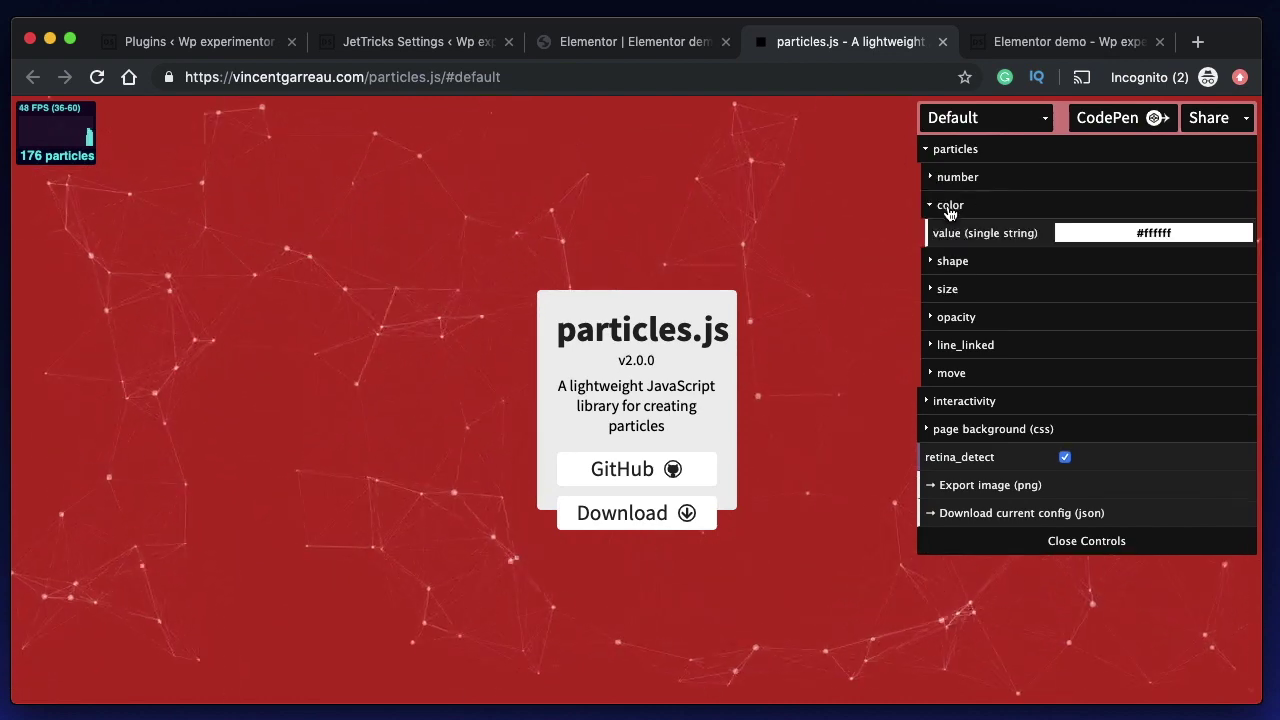
click(1097, 234)
click(1169, 286)
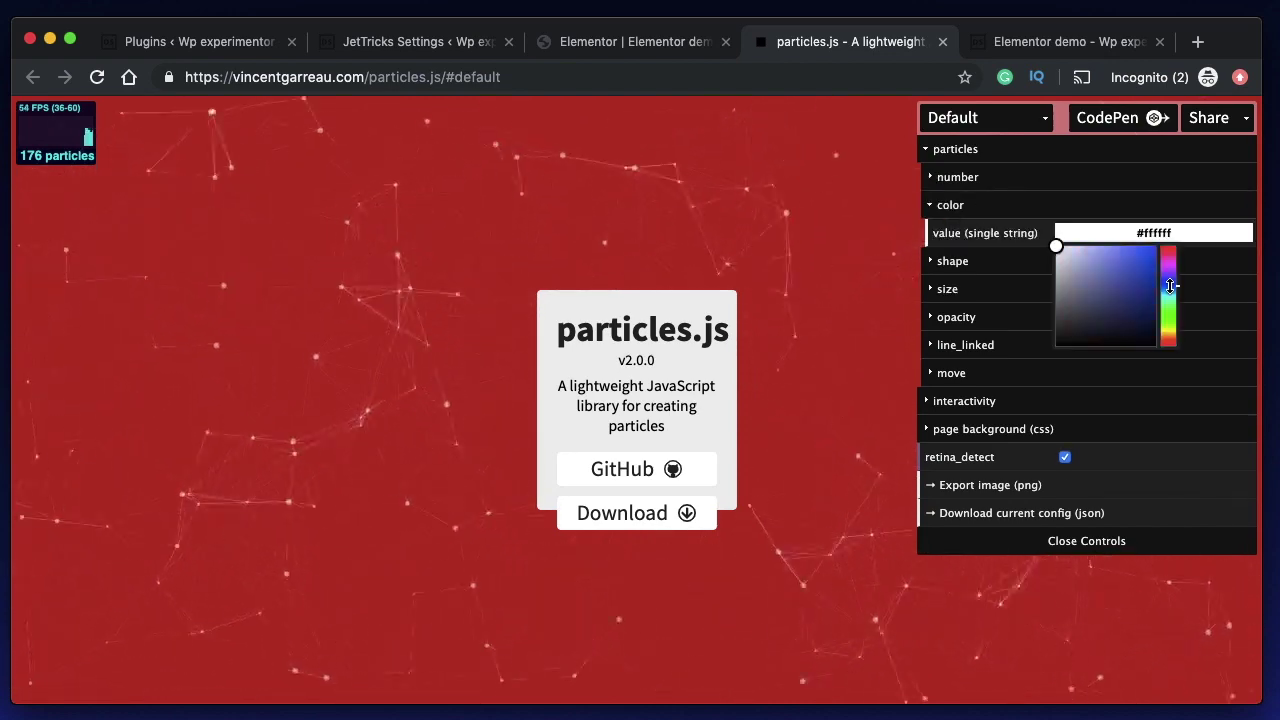
drag(1169, 286, 1169, 273)
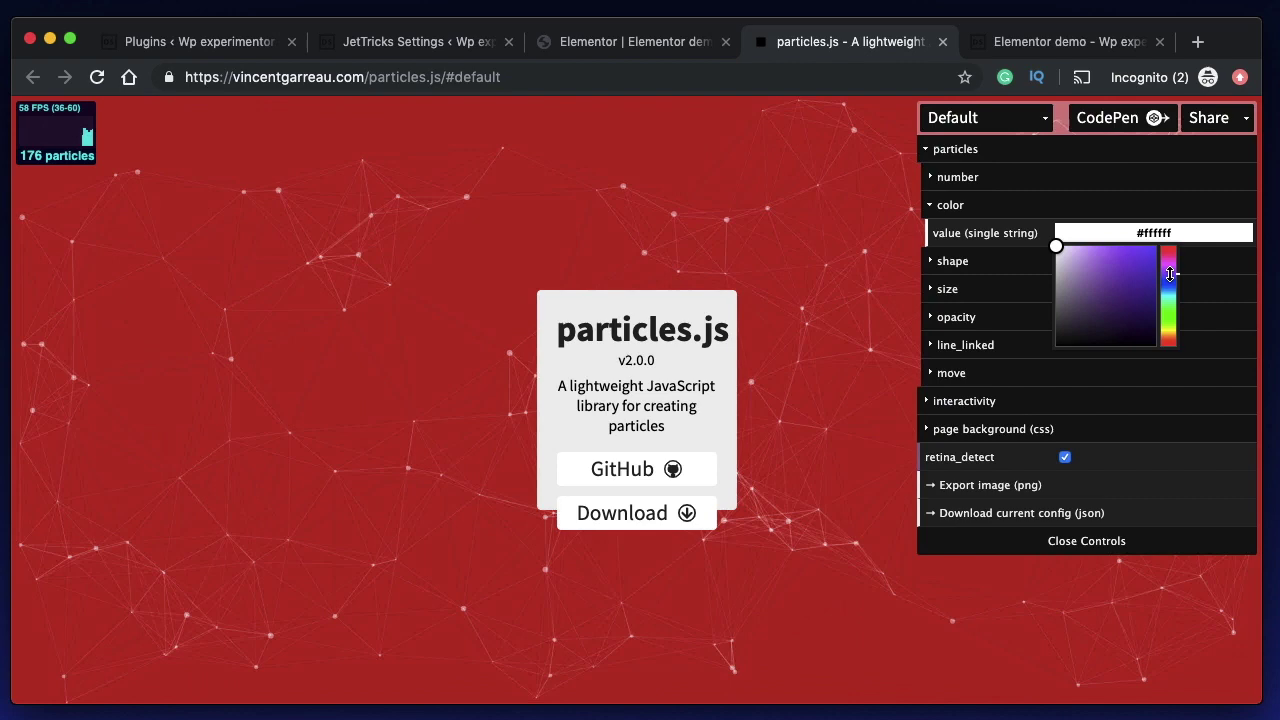
click(1125, 277)
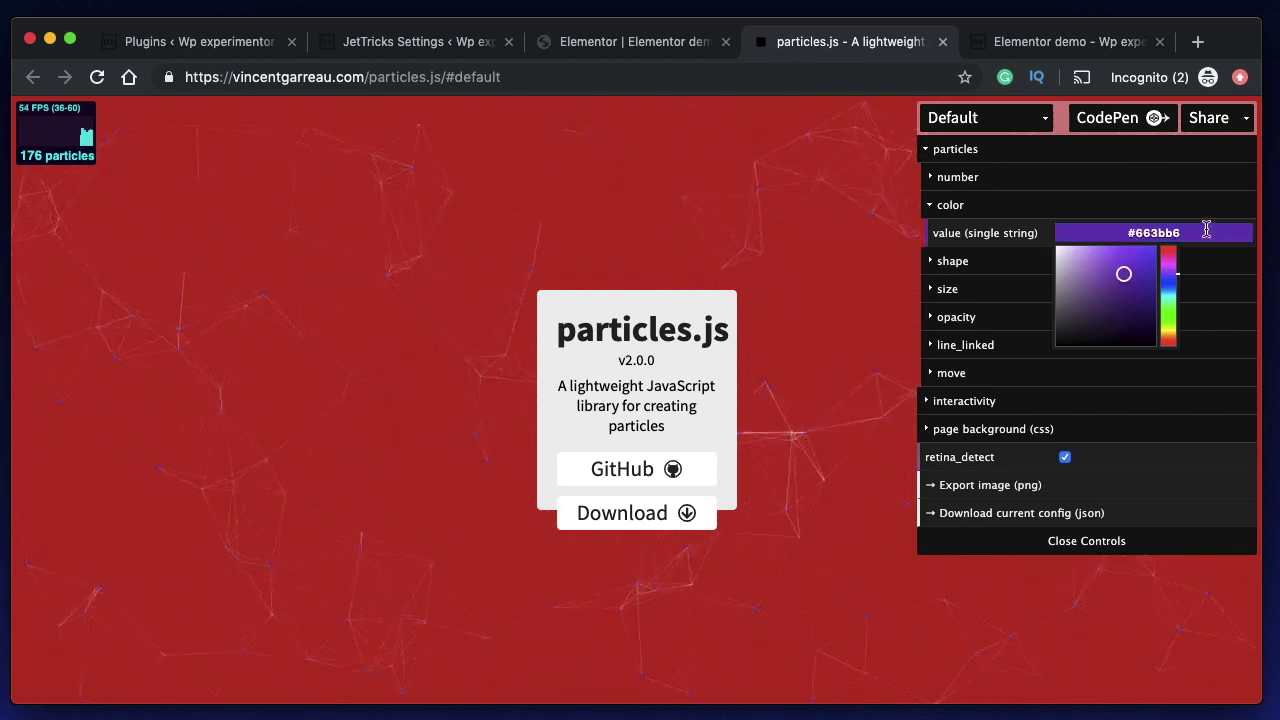
Set the polygon shape to 9 sides and the stroke width to 3
click(997, 261)
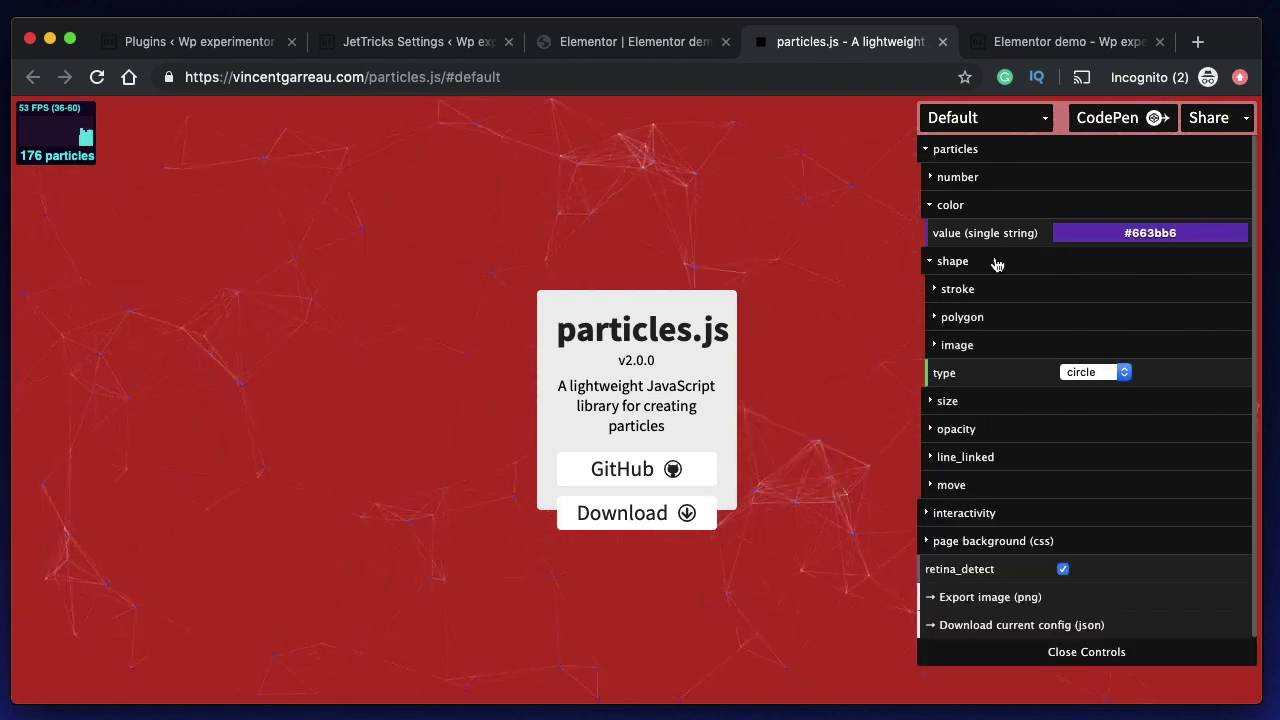
click(1012, 317)
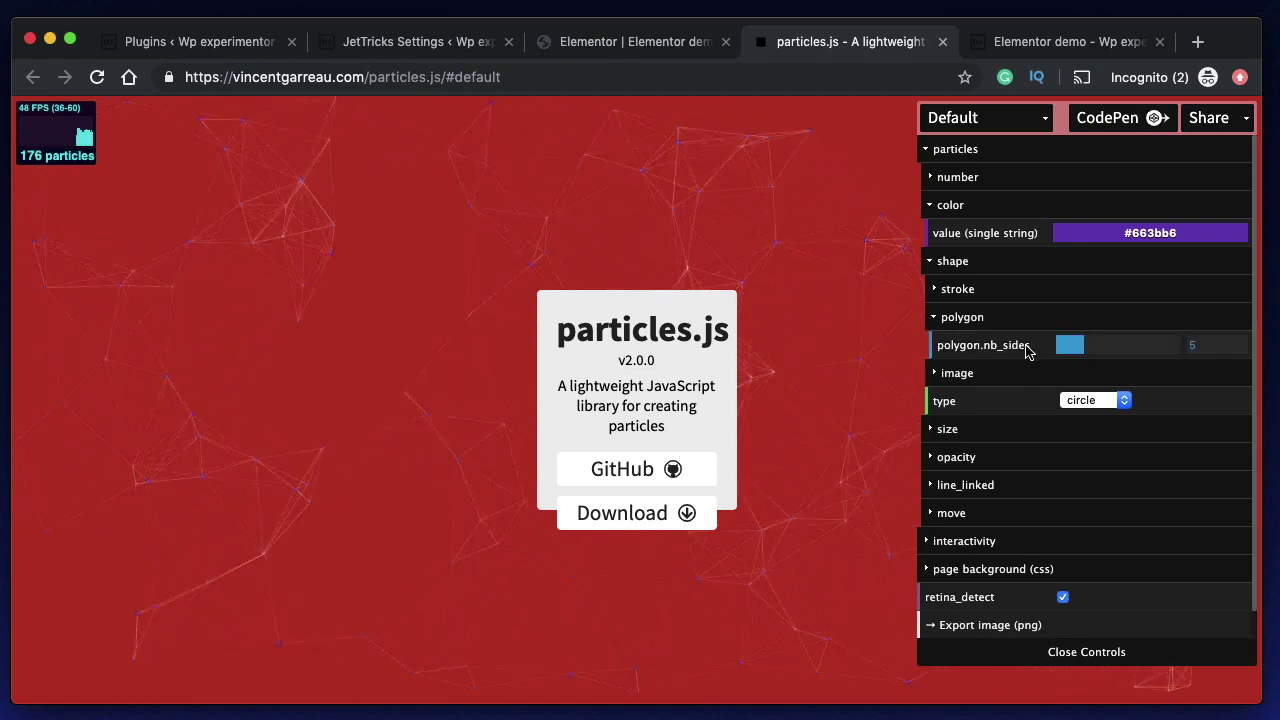
drag(1103, 351, 1138, 350)
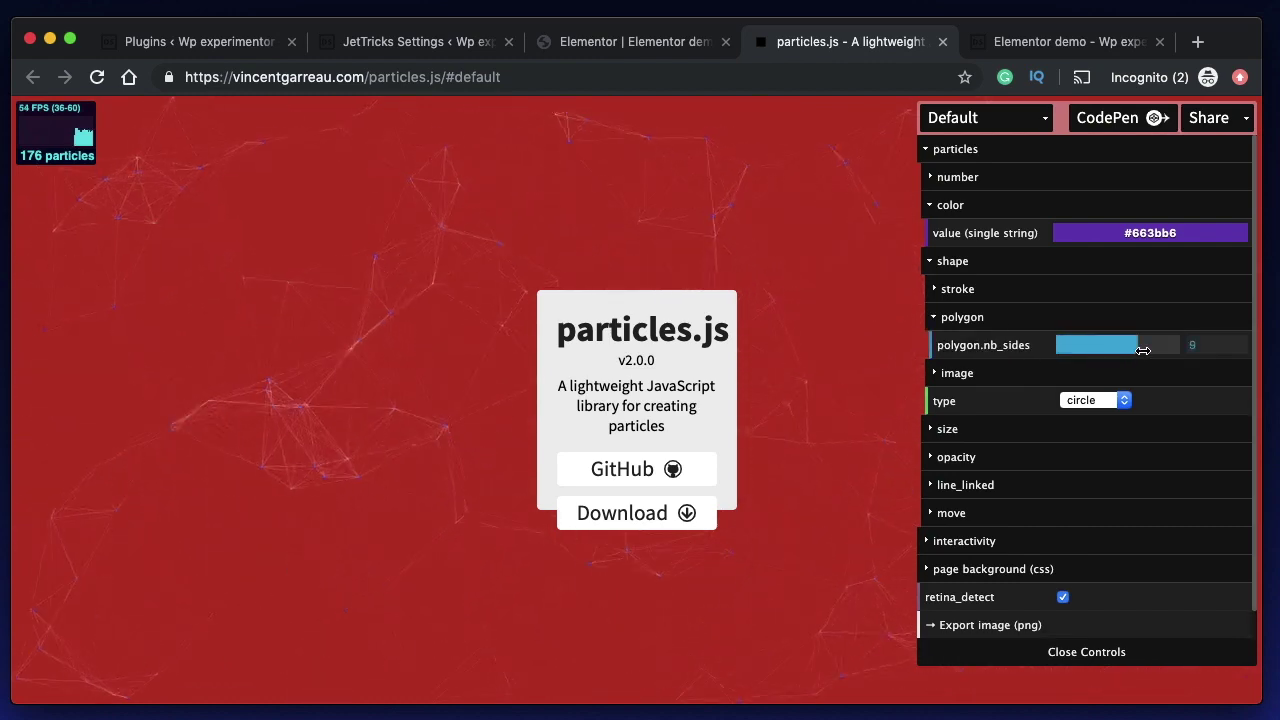
click(997, 291)
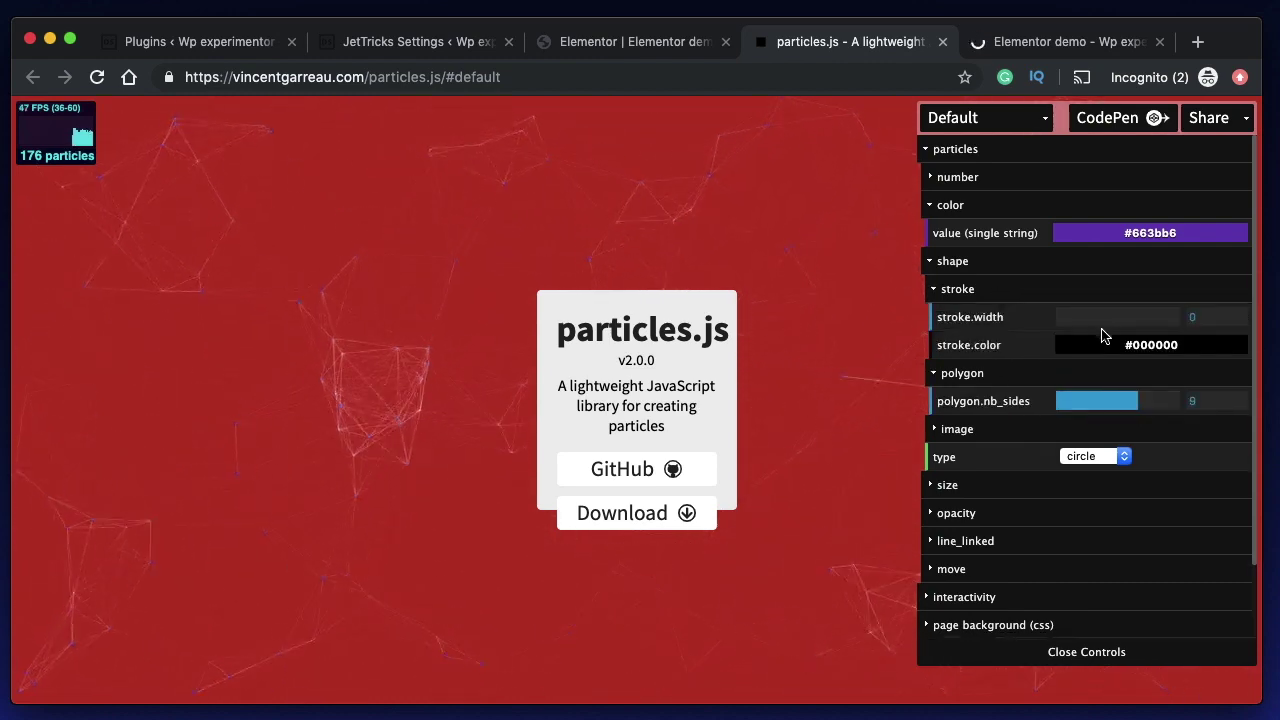
click(1095, 317)
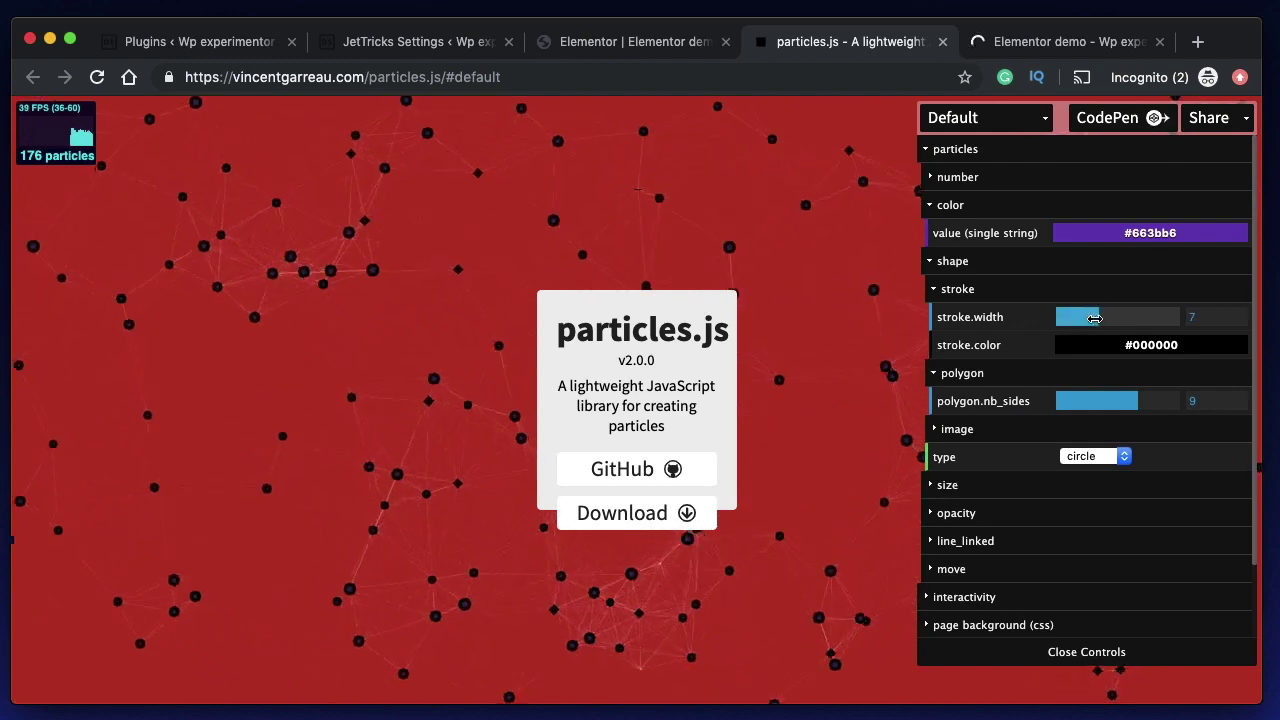
drag(1095, 317, 1077, 317)
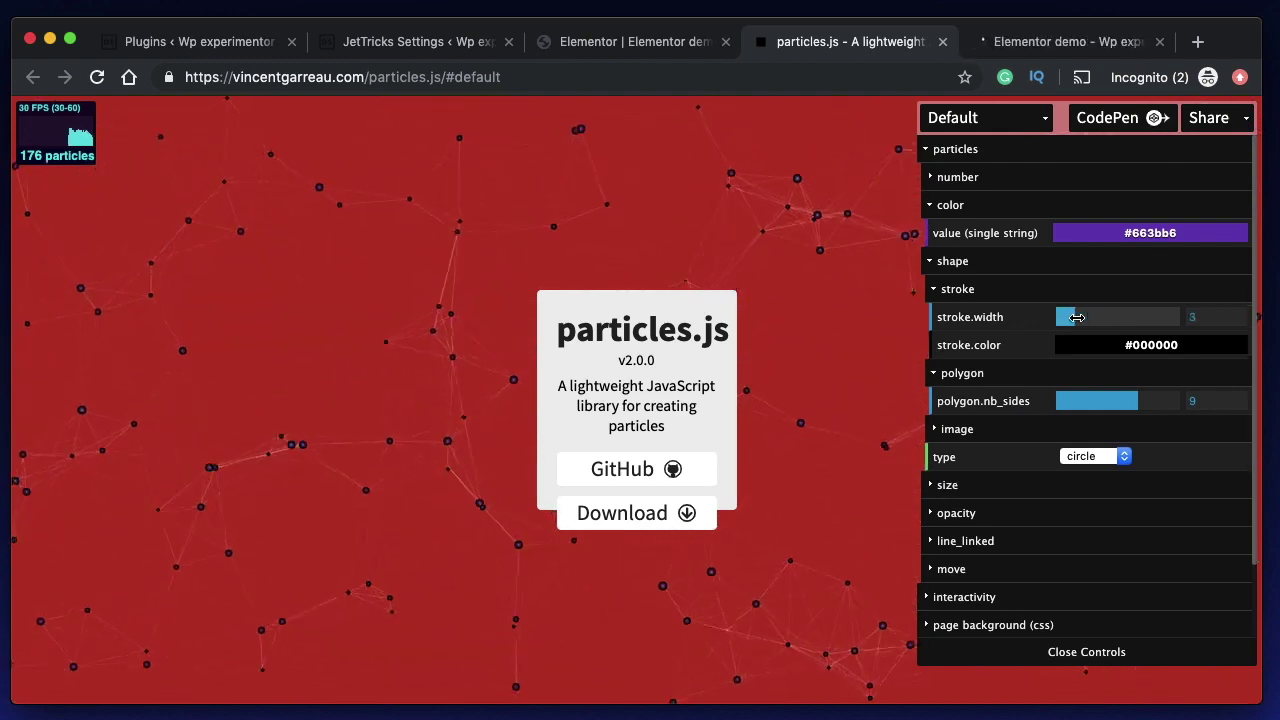
click(989, 214)
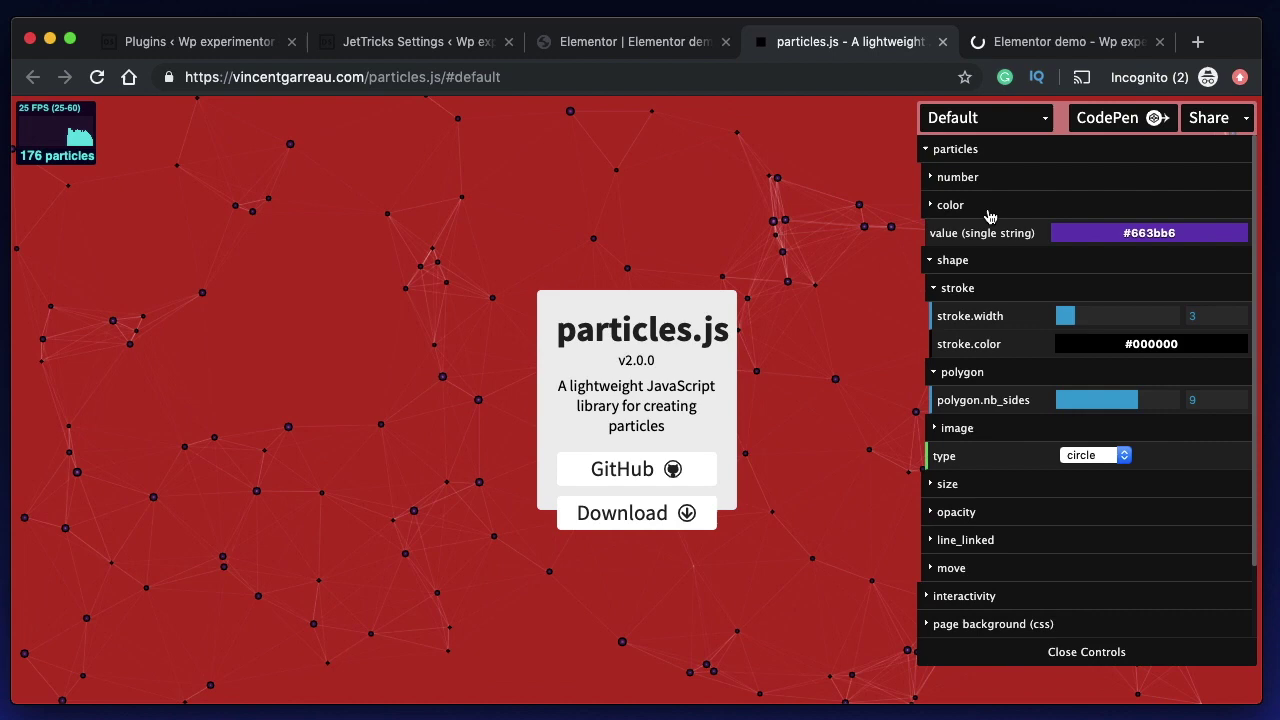
Lighten the particle colour to #c9c3d4
click(989, 214)
mouse_move(988, 222)
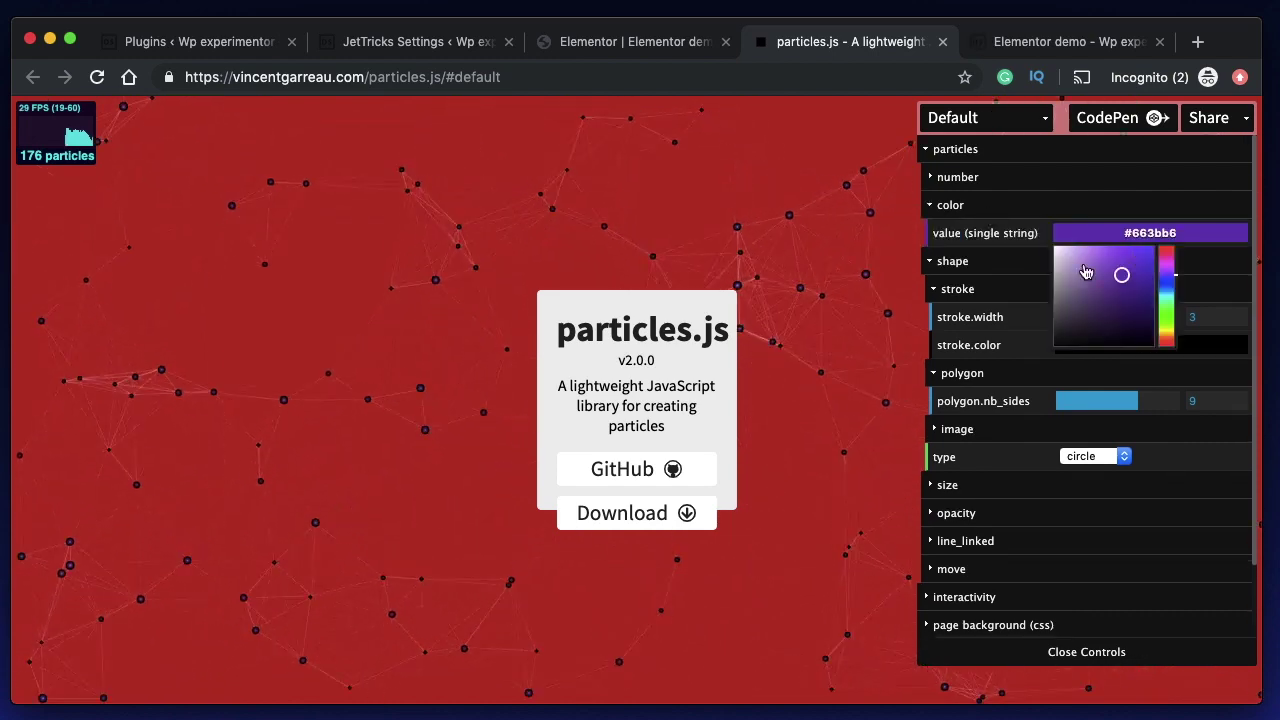
click(1070, 276)
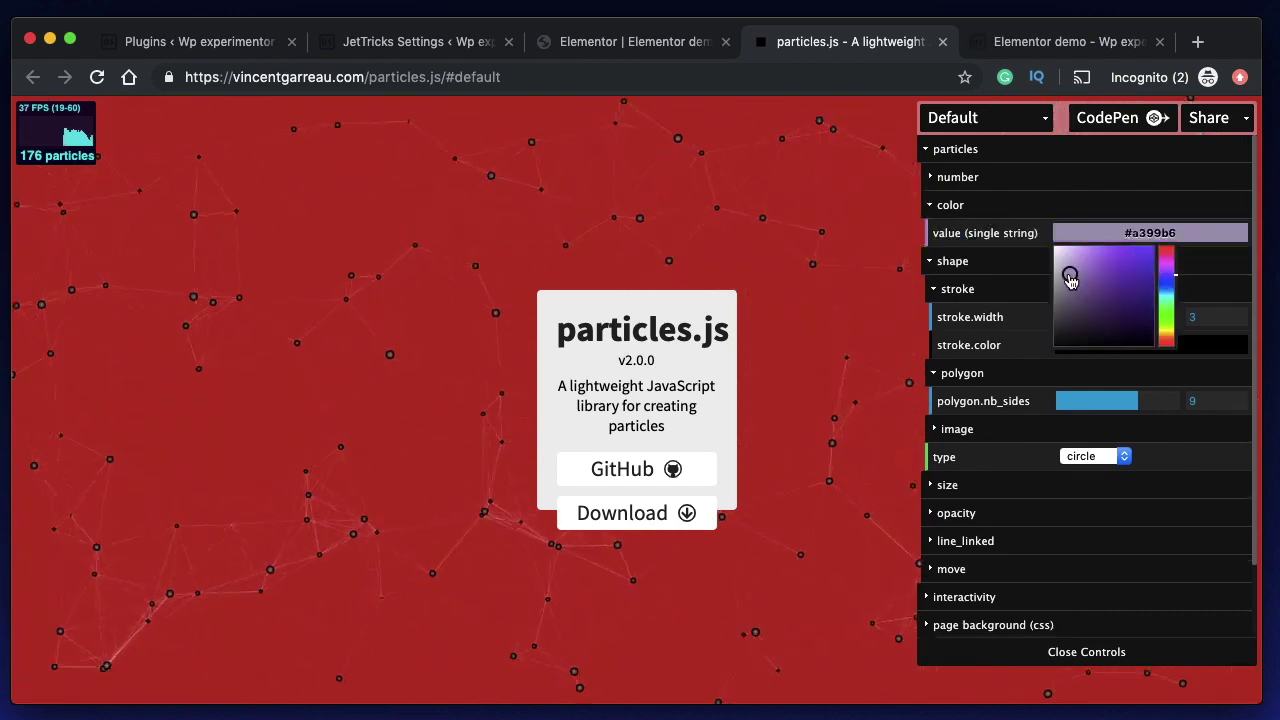
drag(1070, 280, 1062, 263)
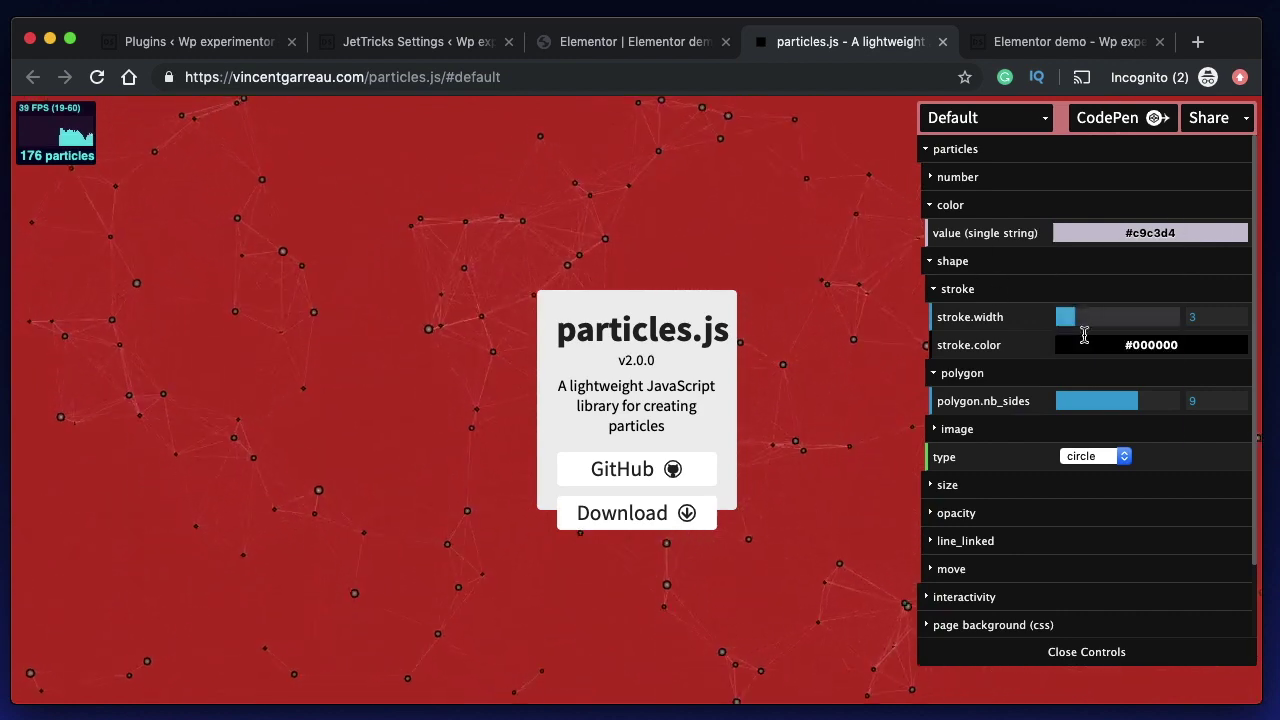
Set the stroke colour to #b6a2a2 and download the current config as JSON
click(1085, 340)
click(1067, 388)
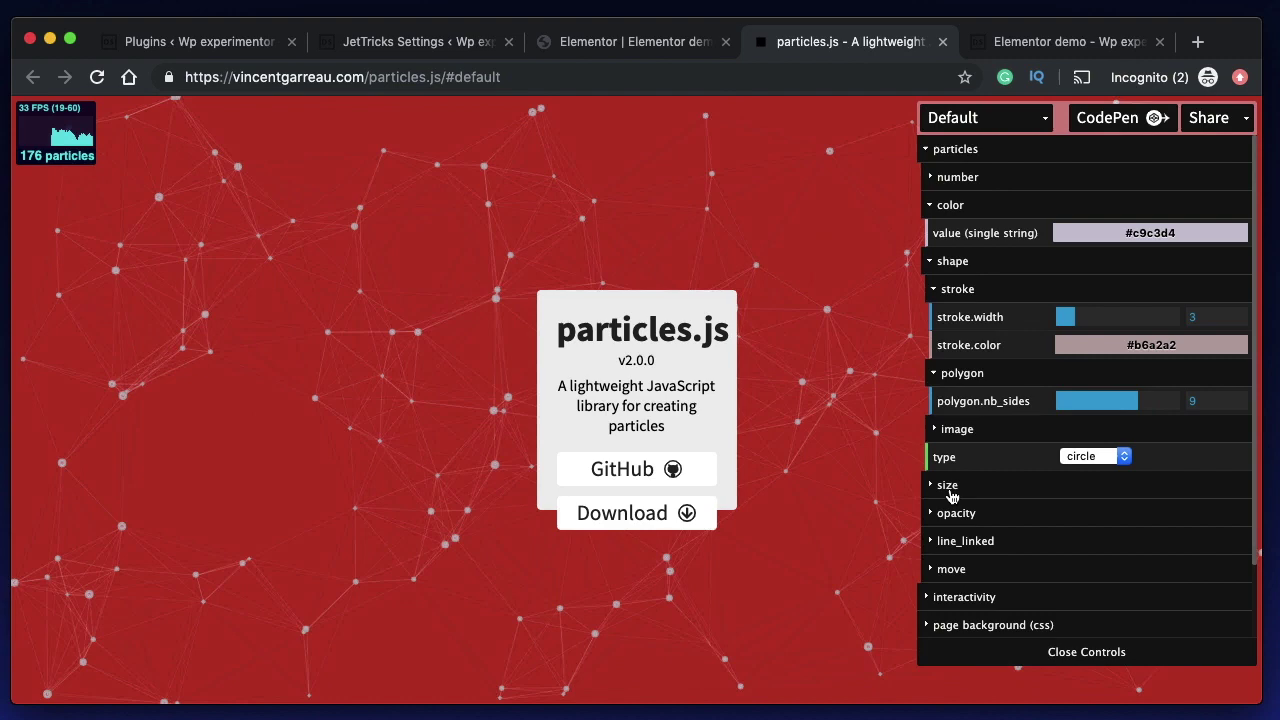
scroll(940, 480, down, 3)
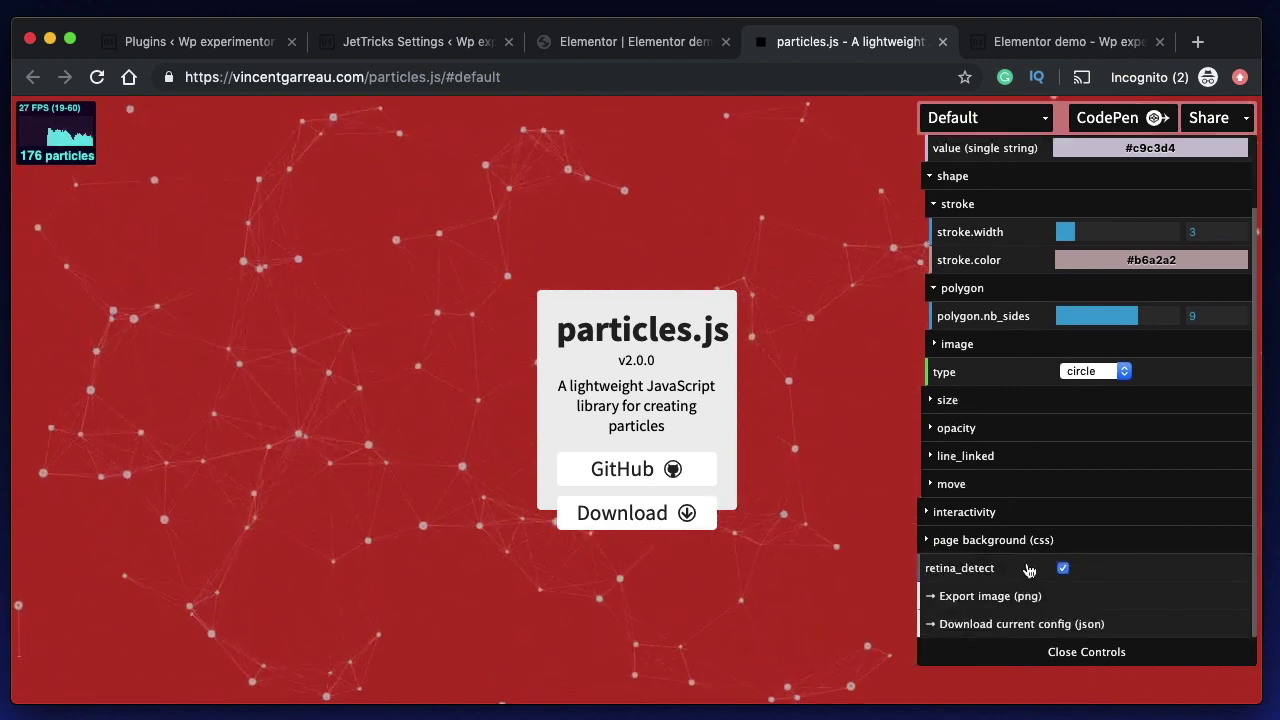
click(1000, 630)
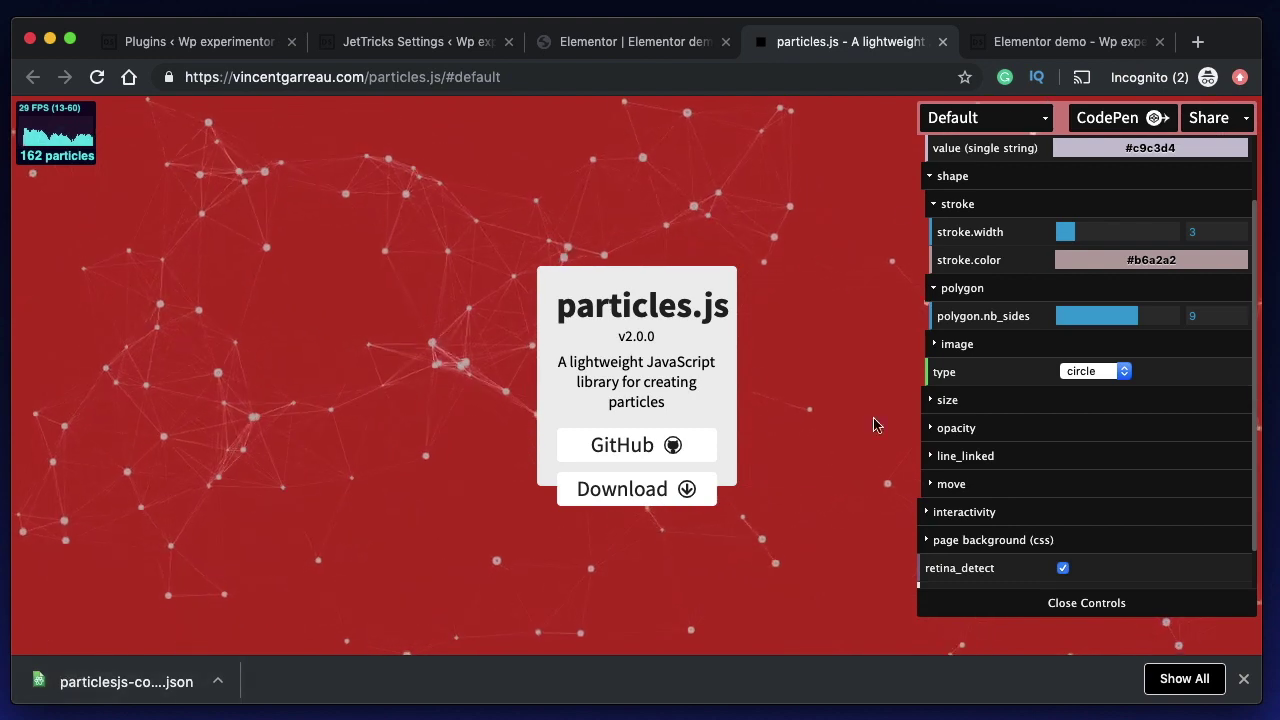
Open the downloaded particlesjs-config (5).json file from the download bar
click(146, 684)
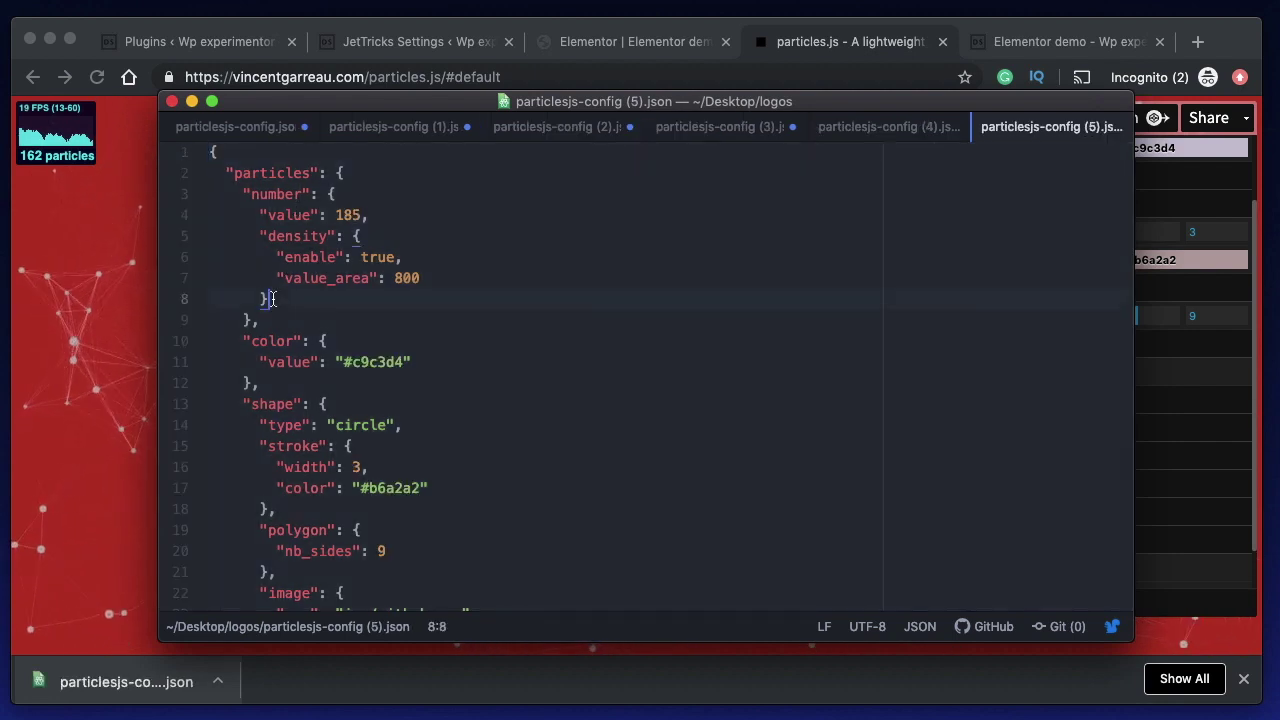
Cut the entire particle config JSON in Atom and go back to the Elementor tab
key(super+a)
key(BackSpace)
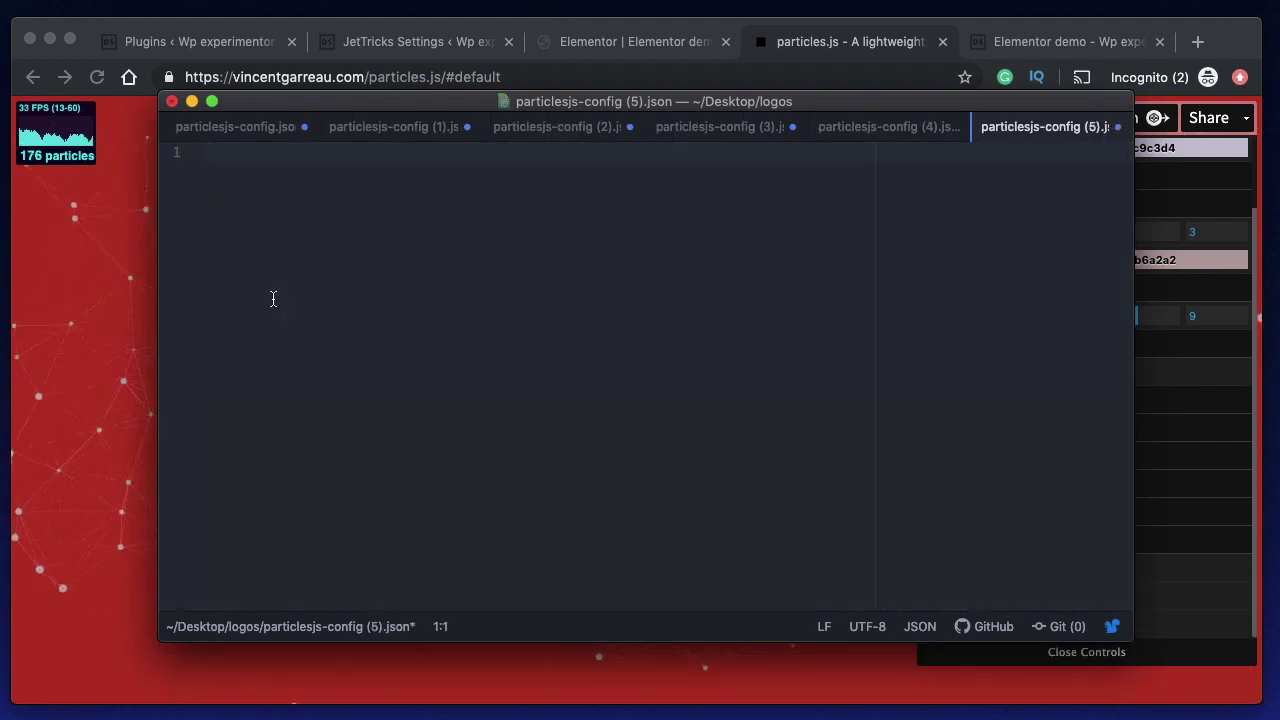
click(620, 44)
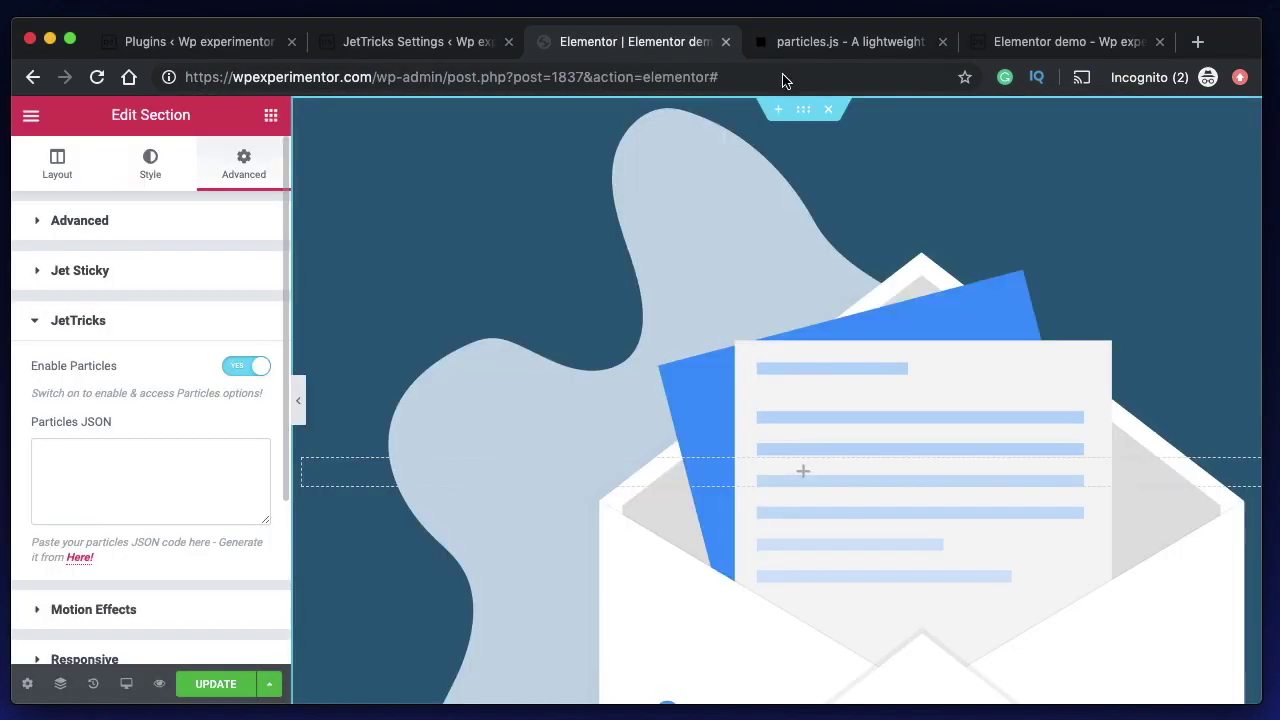
Switch between the Plugins and Elementor tabs until the Plugins page shows 'Plugin deactivated'
click(197, 46)
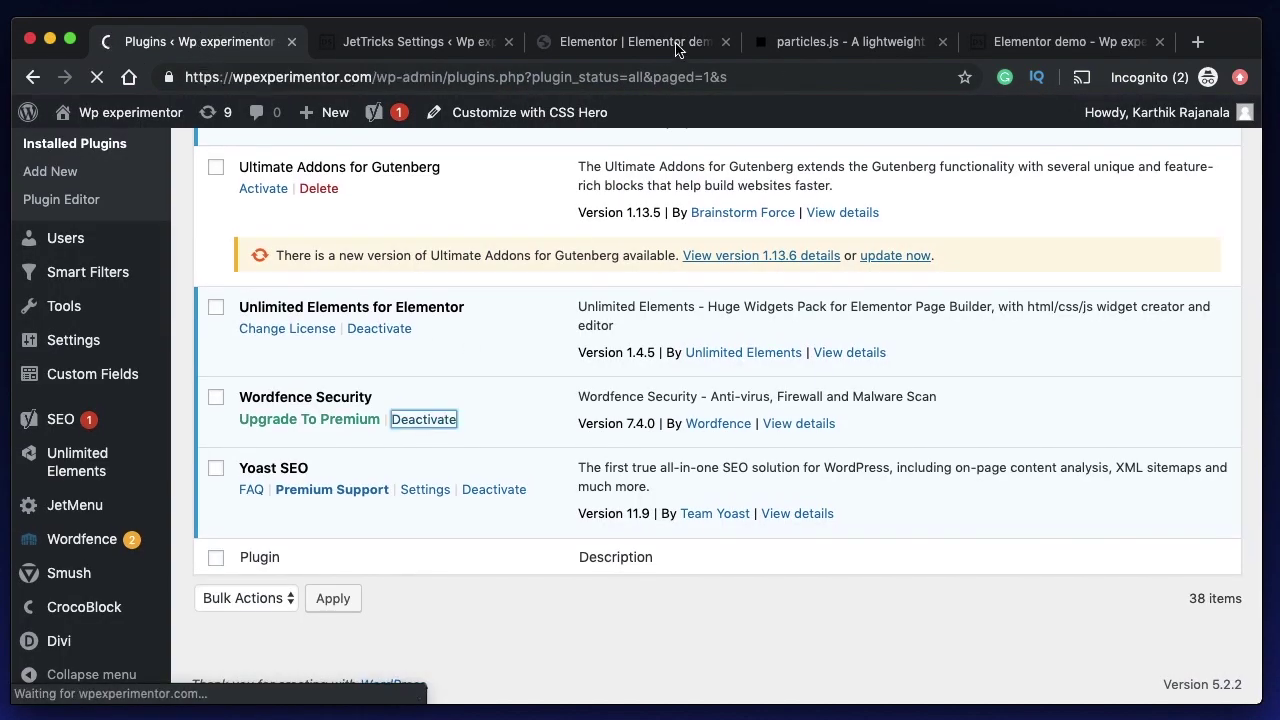
click(632, 44)
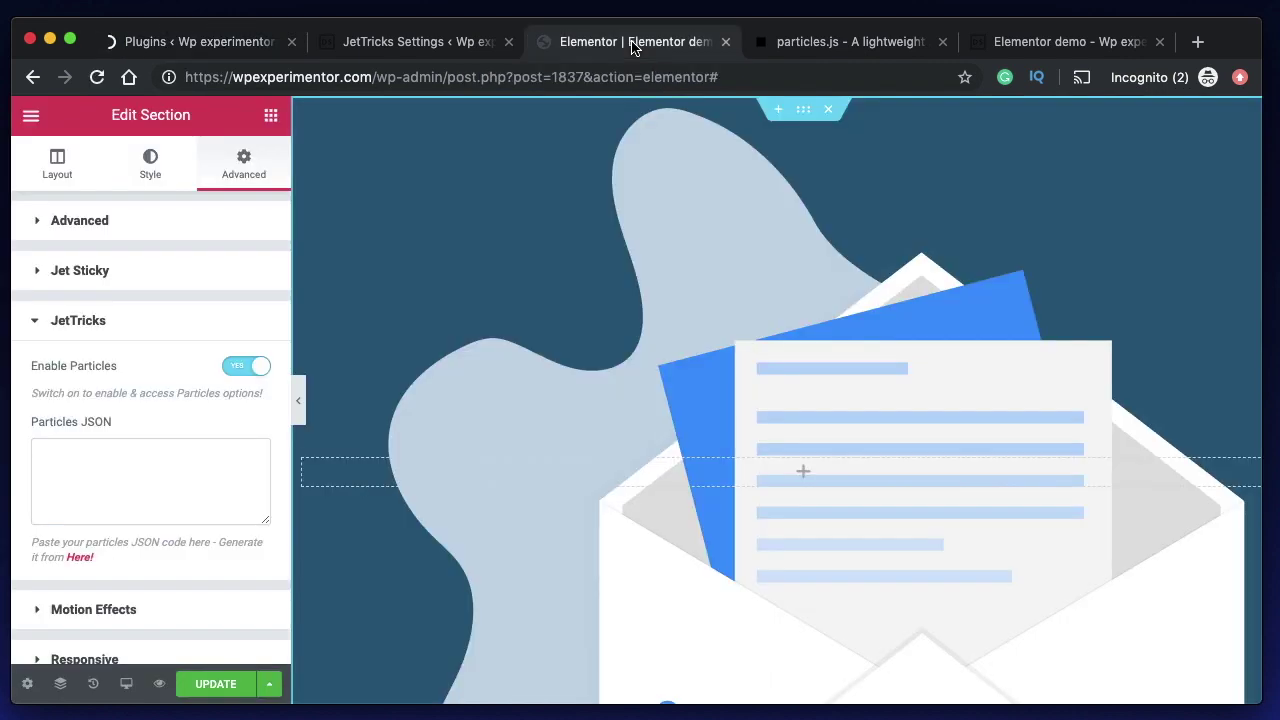
click(185, 40)
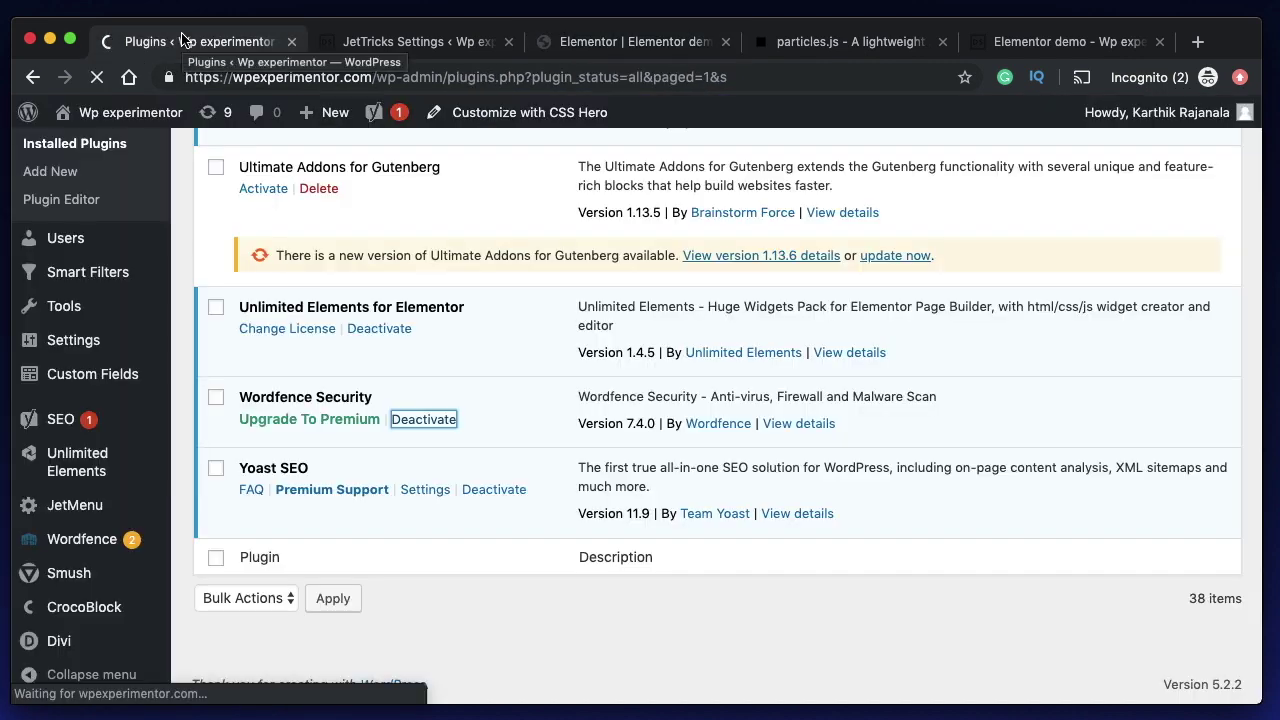
click(616, 44)
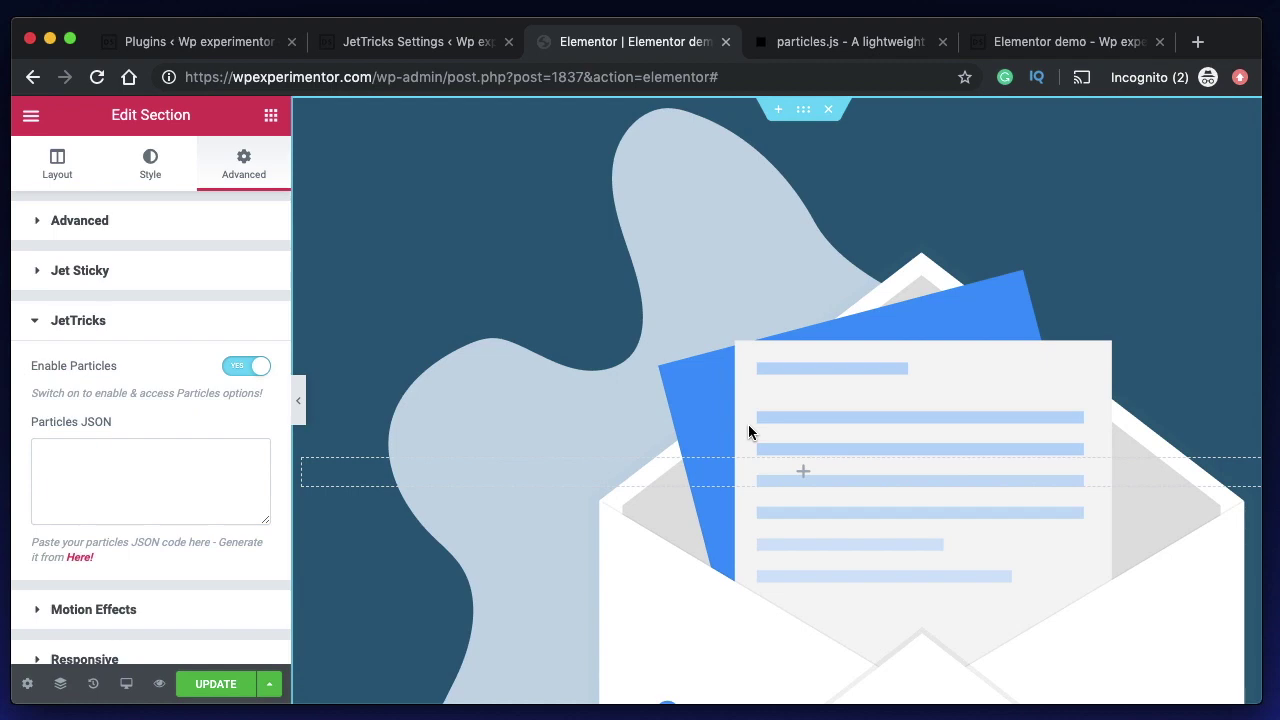
click(187, 42)
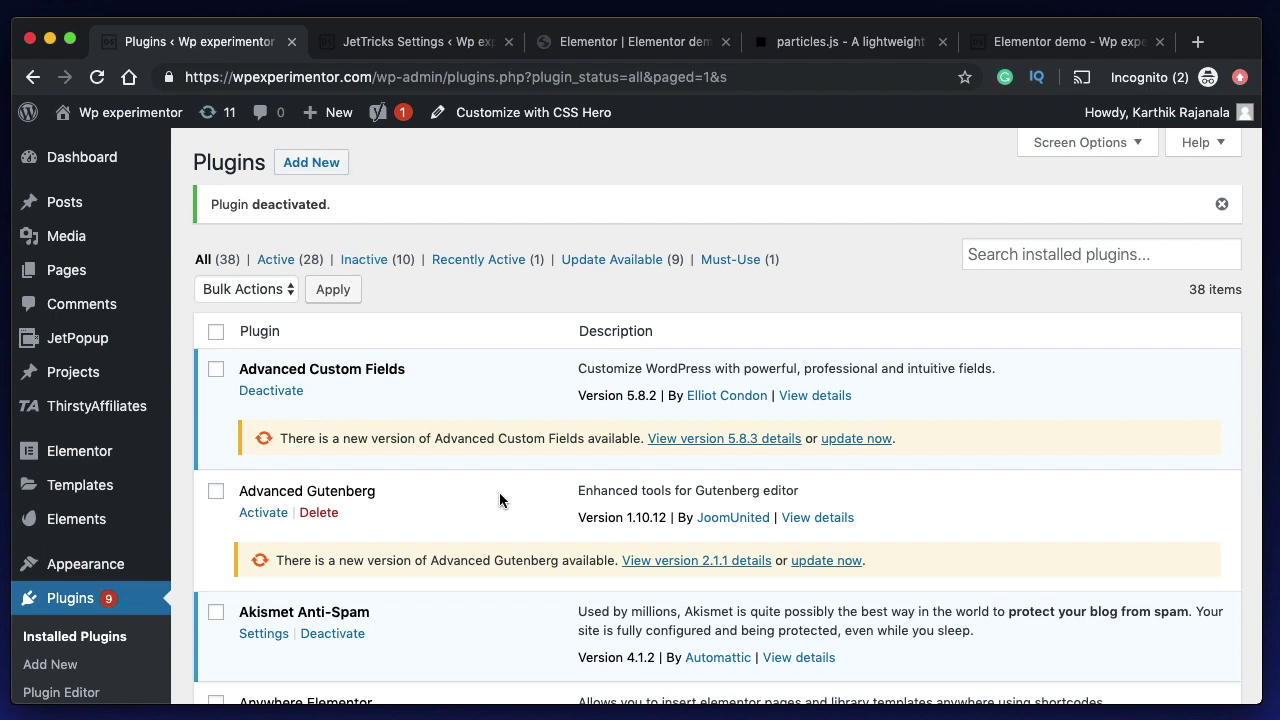
Return to the Elementor editor, after one more look at Plugins, to paste the config into Particles JSON
click(632, 40)
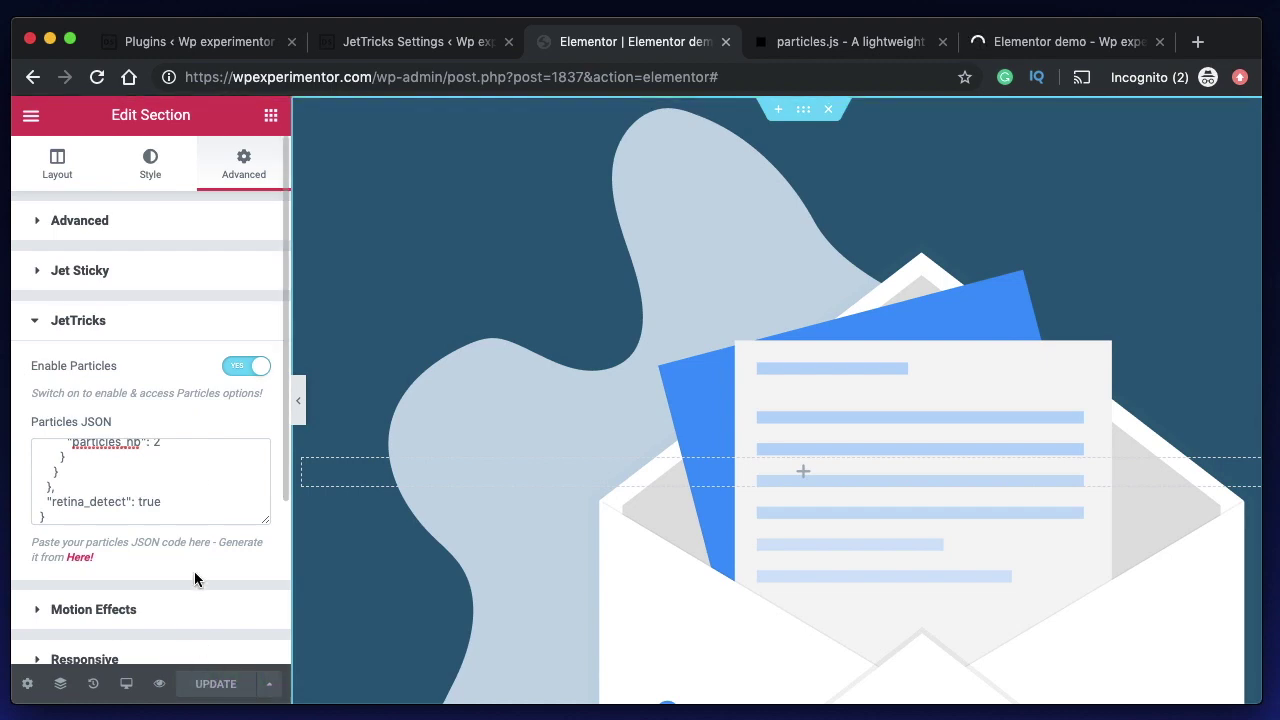
click(184, 41)
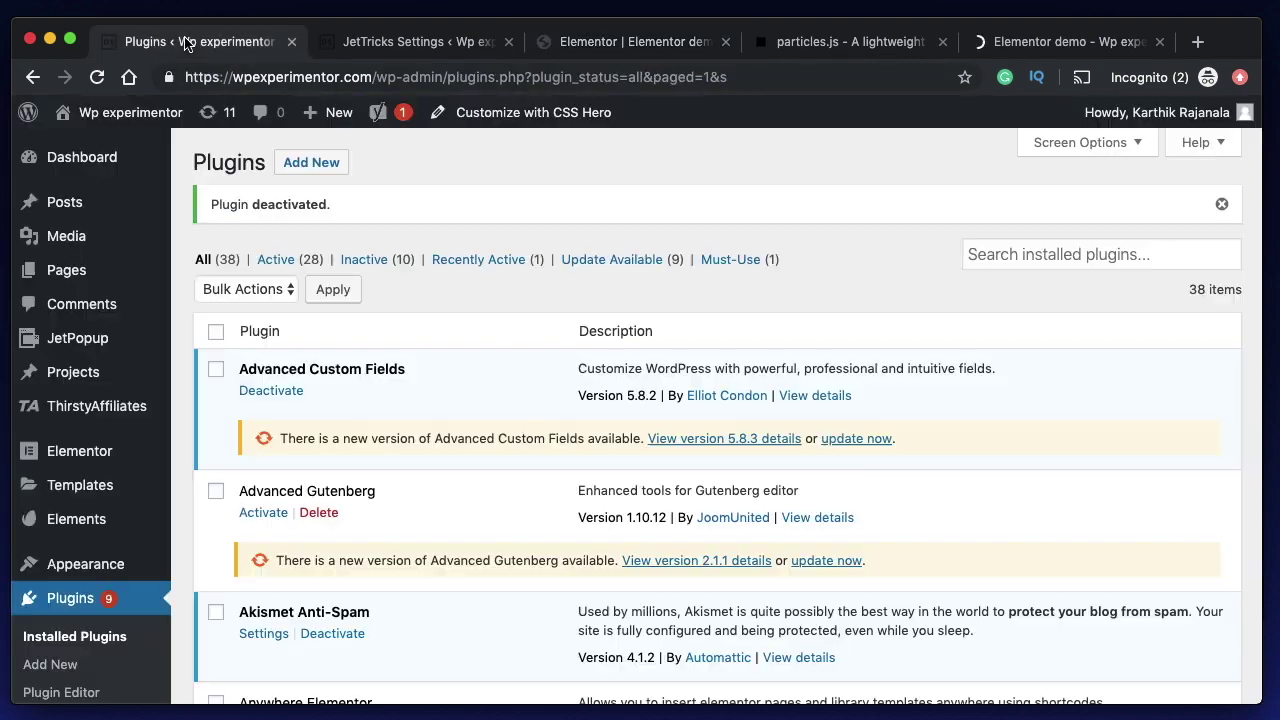
click(640, 50)
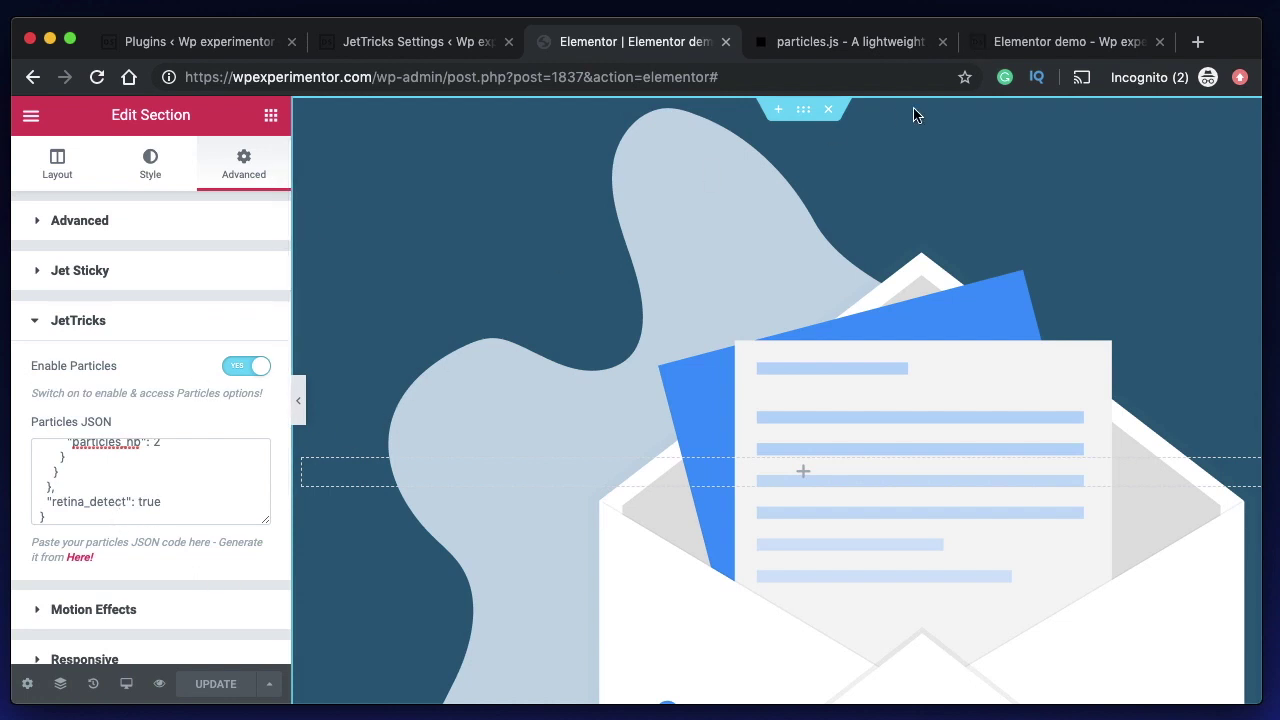
Preview the envelope page with its animated particle network, then return to the Elementor editor
click(160, 684)
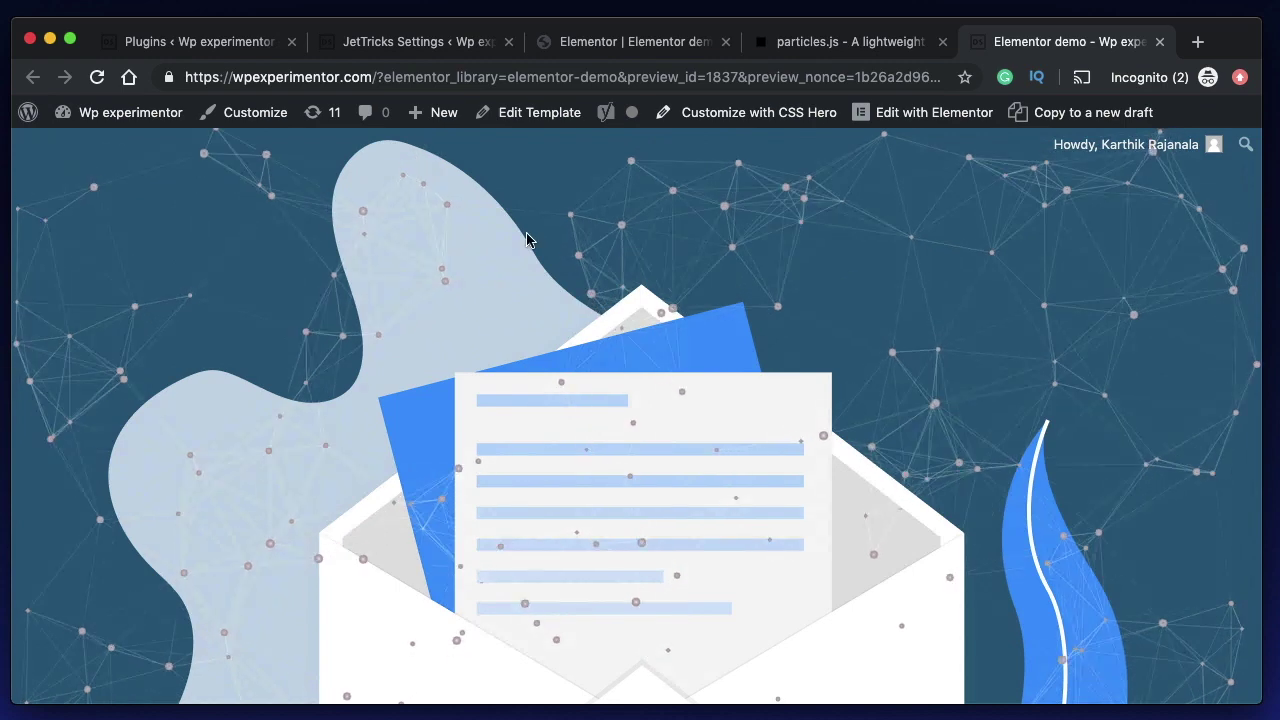
click(857, 42)
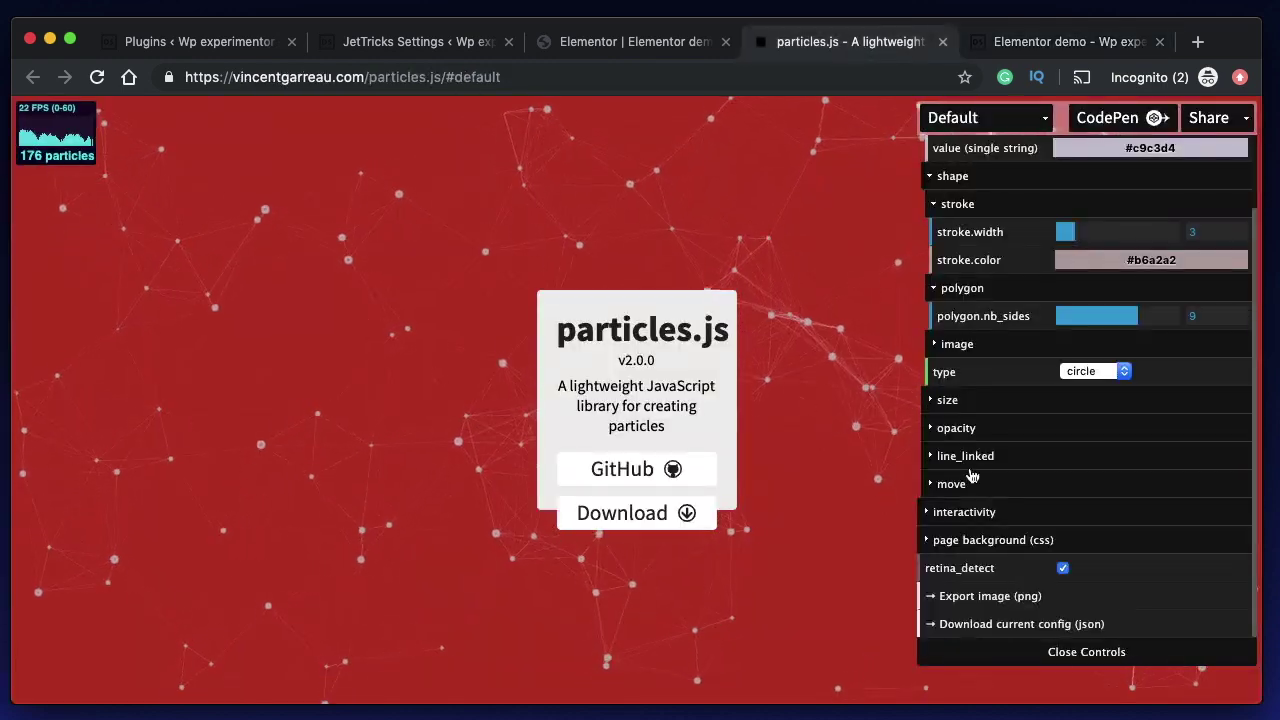
click(640, 42)
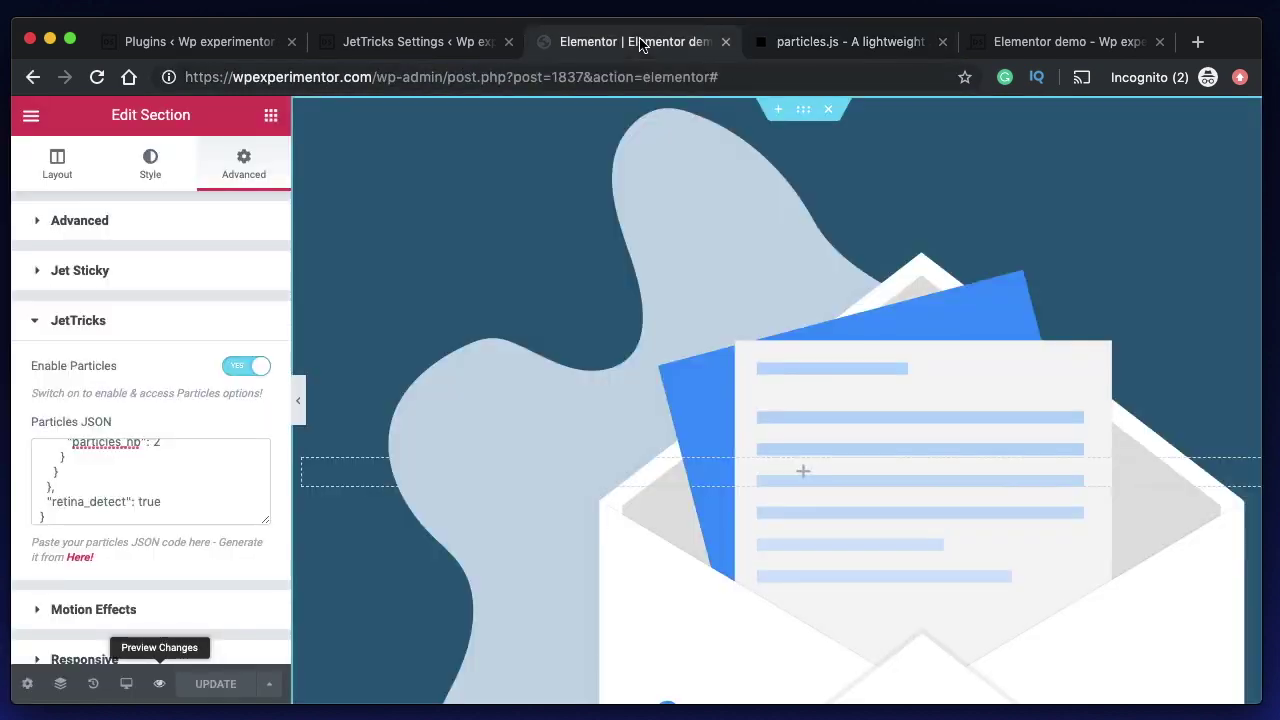
Set the particles.js interactivity onhover mode to grab and download the current config as JSON
click(855, 42)
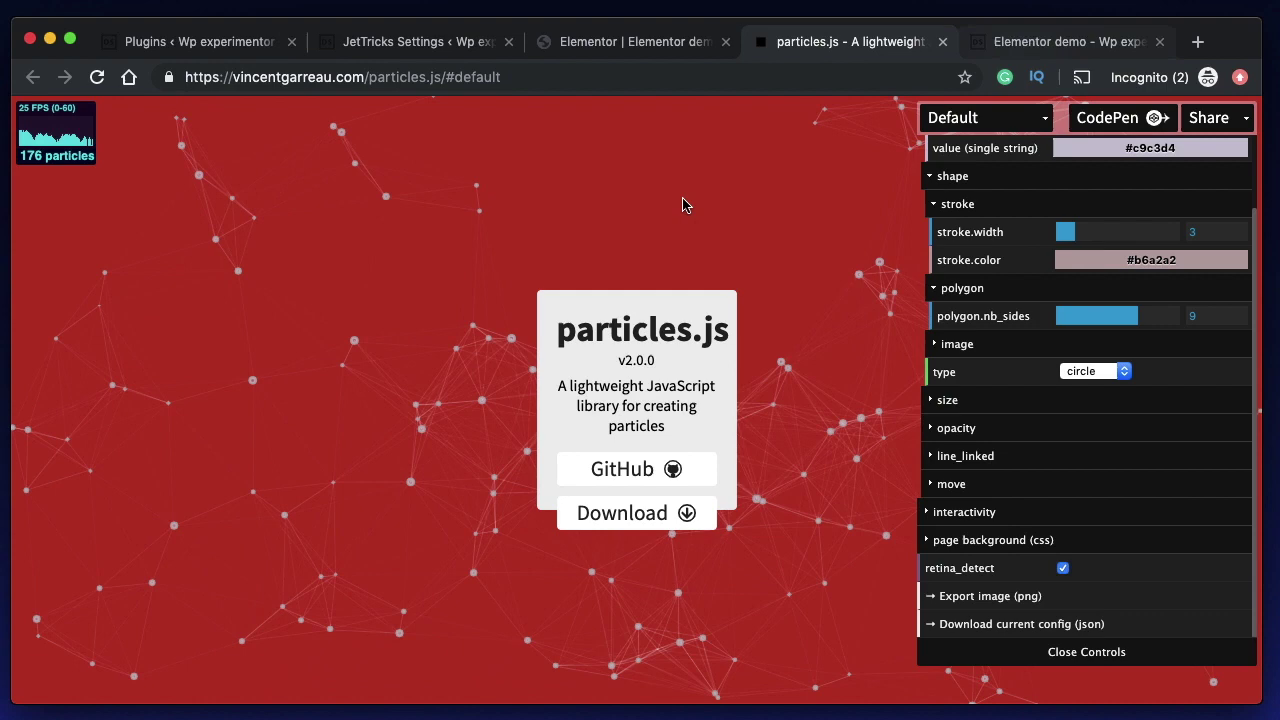
scroll(960, 543, down, 1)
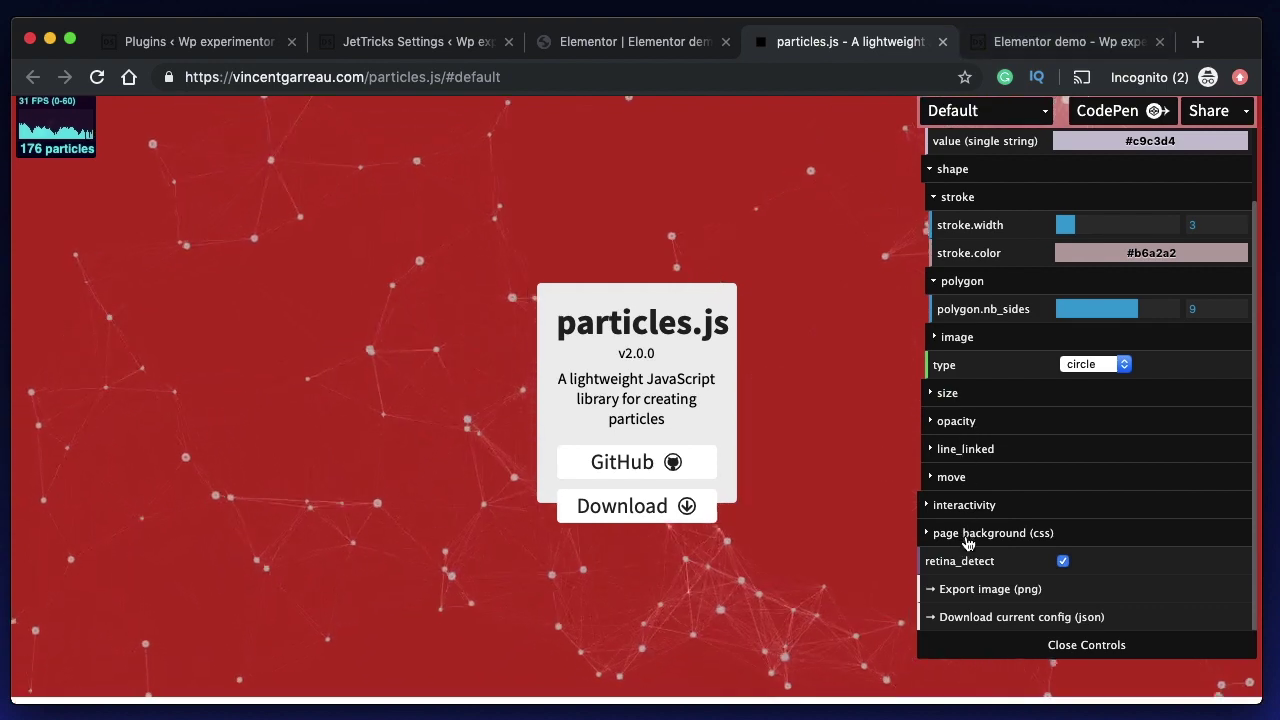
scroll(968, 543, up, 1)
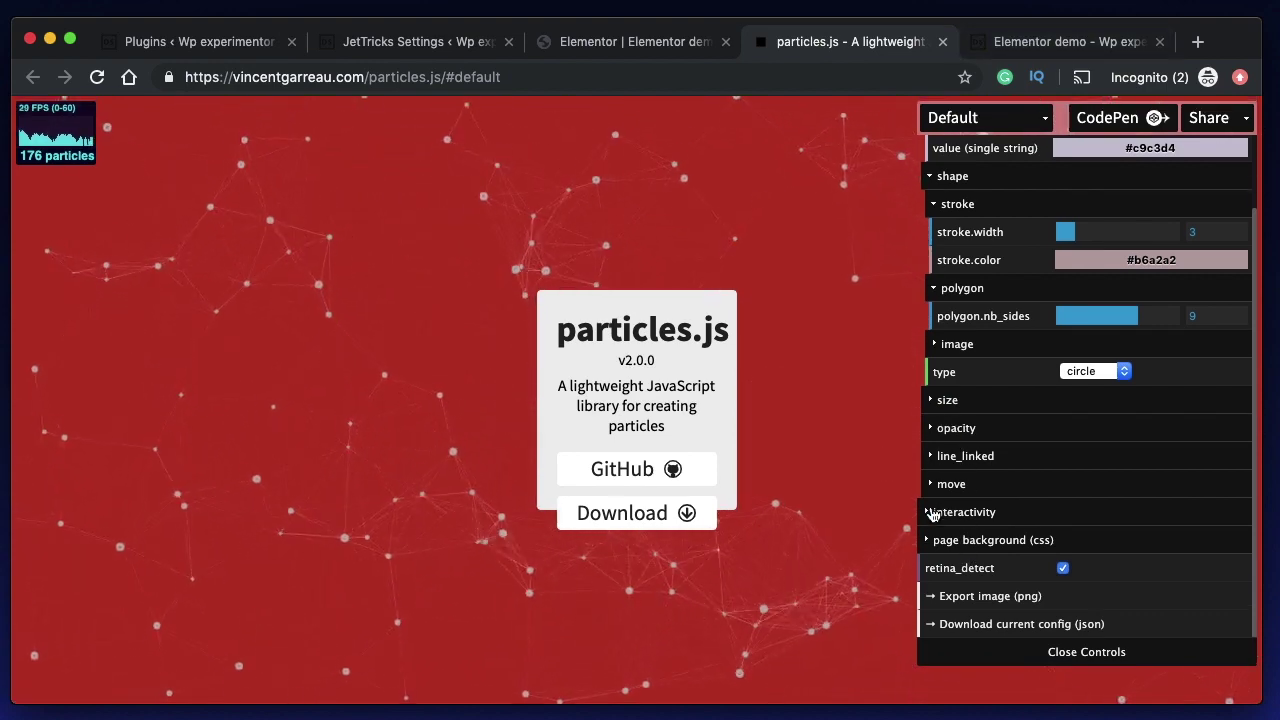
click(930, 512)
scroll(928, 534, down, 3)
click(930, 429)
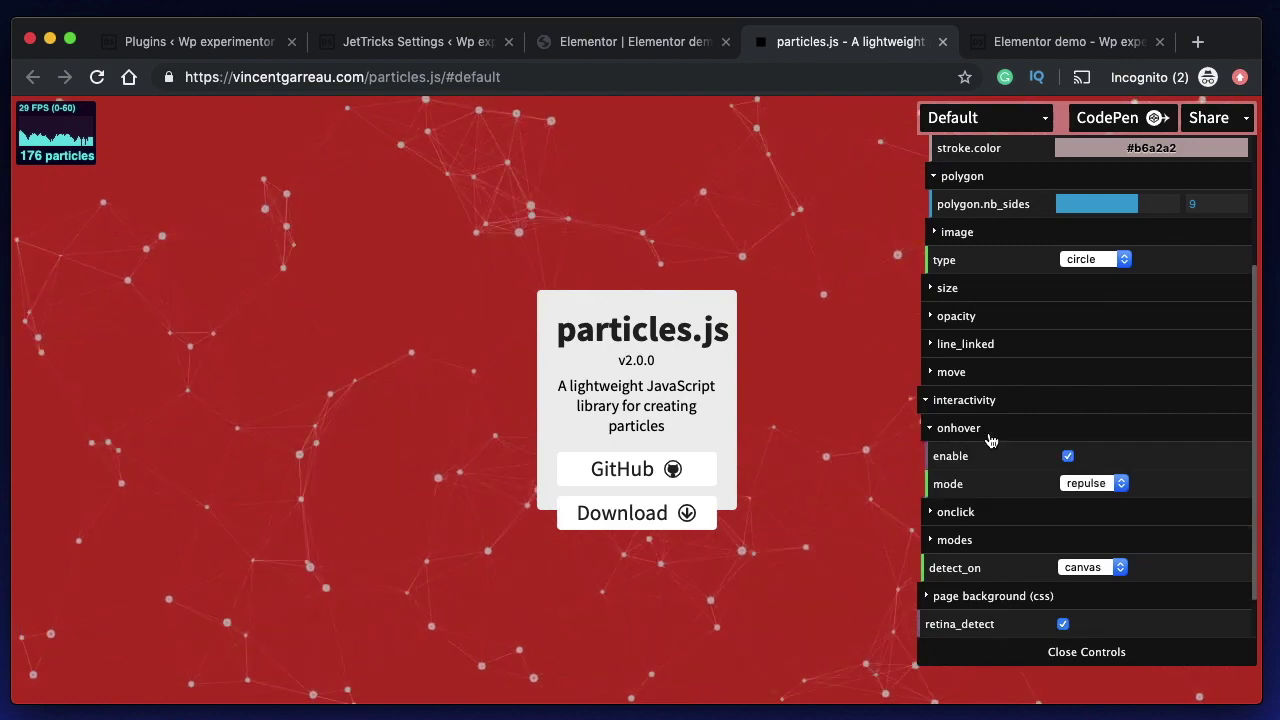
click(1090, 483)
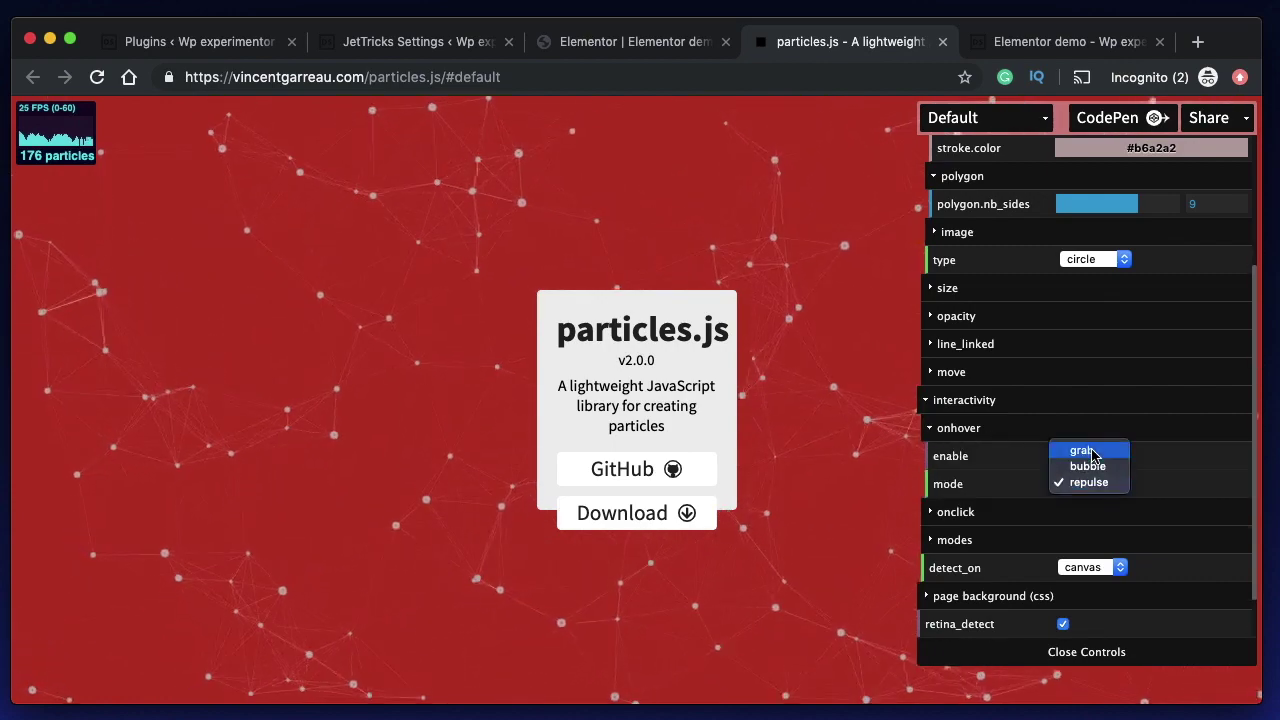
click(1083, 451)
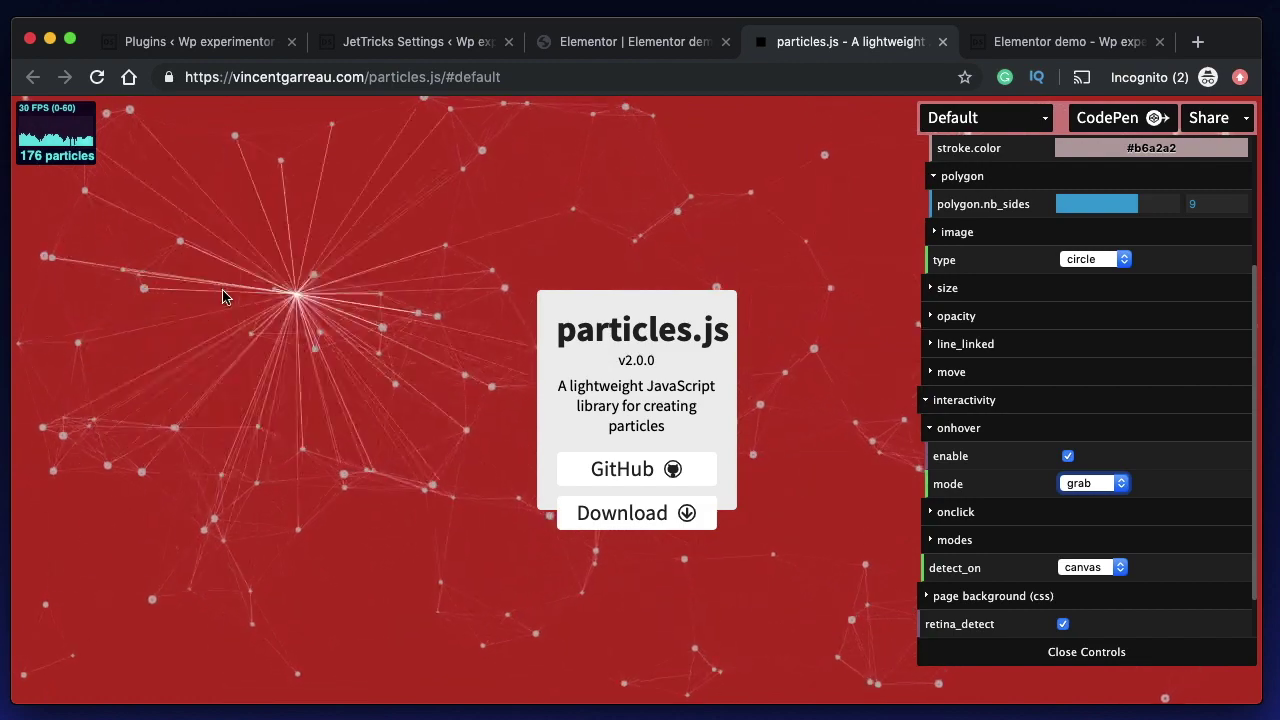
scroll(1092, 448, down, 2)
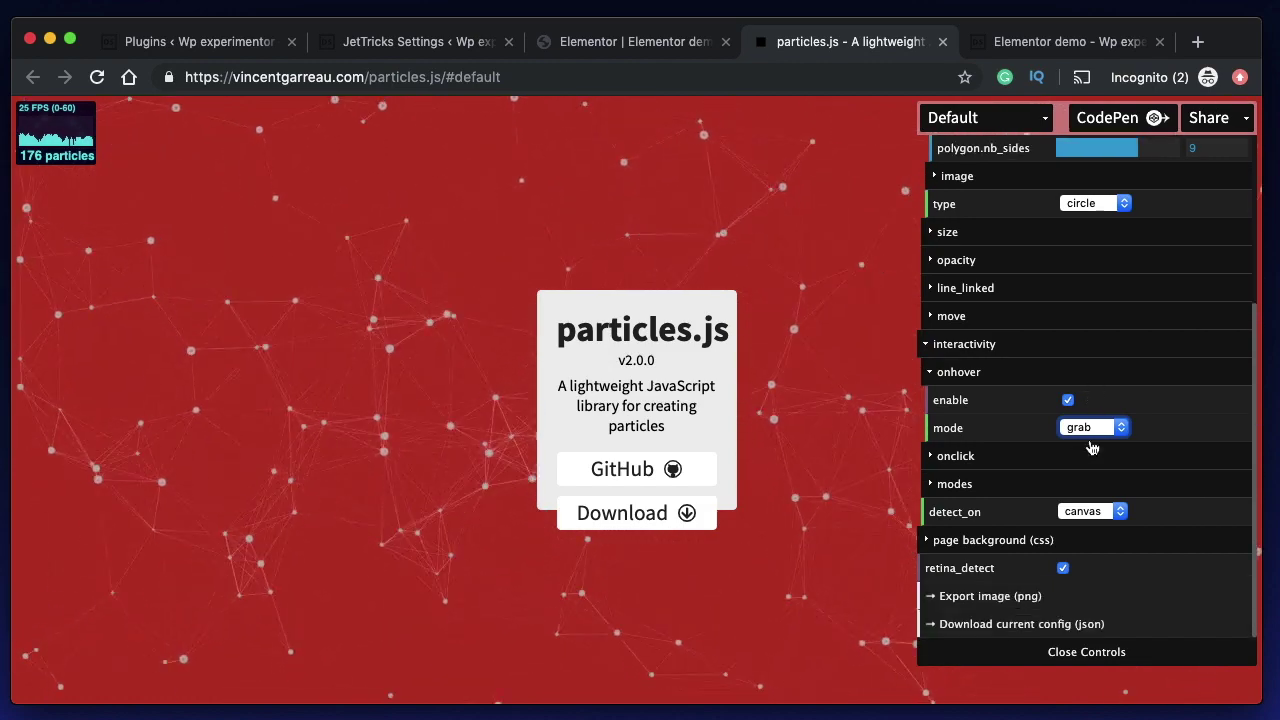
click(1029, 624)
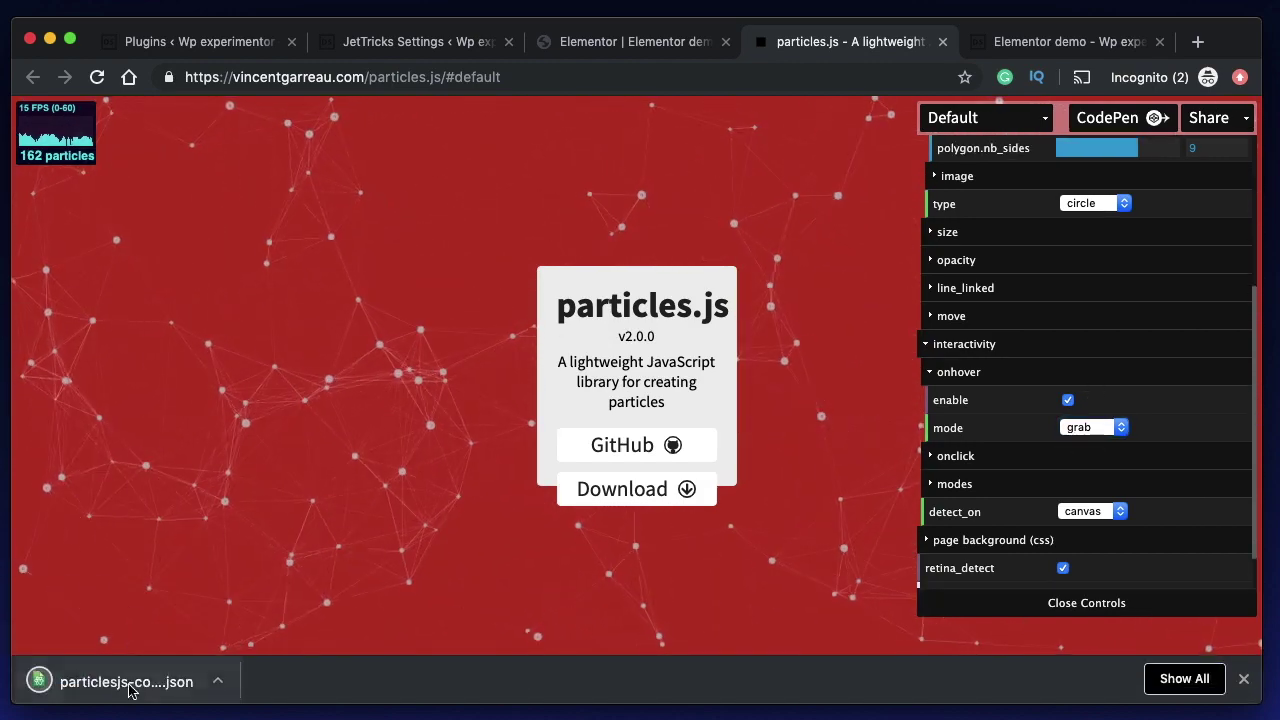
Open particlesjs-config (6).json in Atom, select all of its text, and return to the browser
click(63, 682)
click(467, 353)
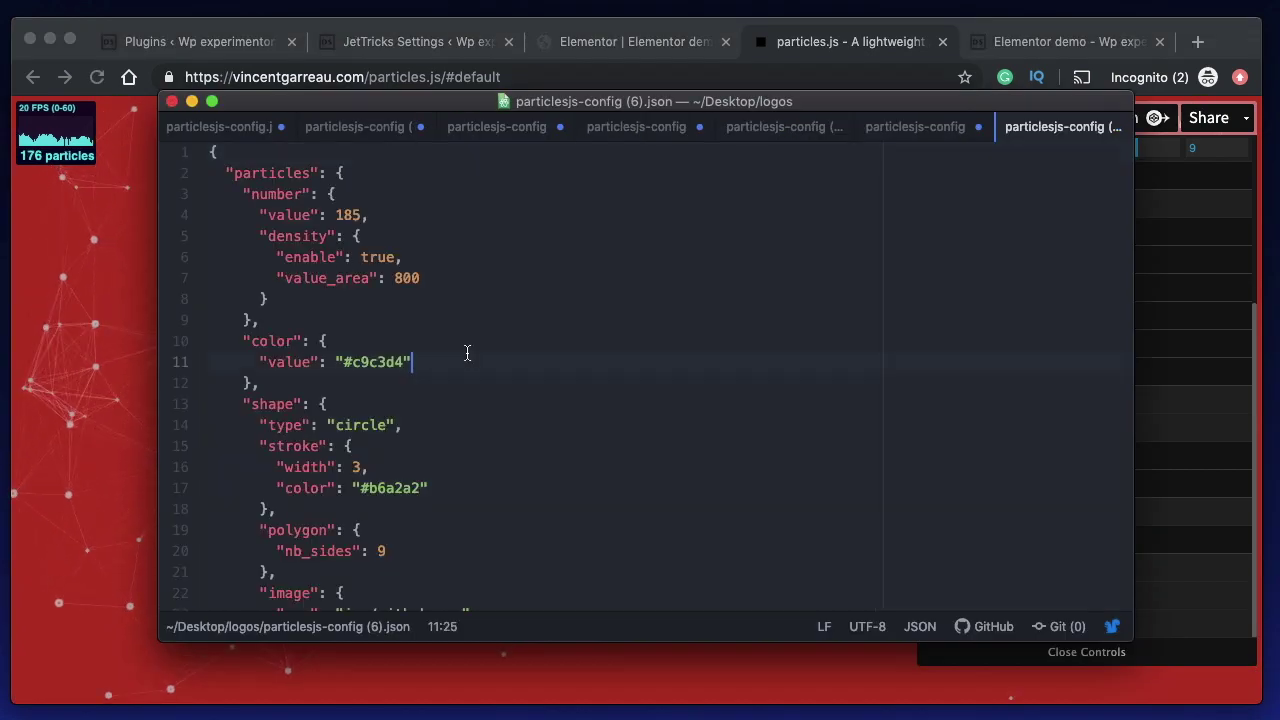
key(super+a)
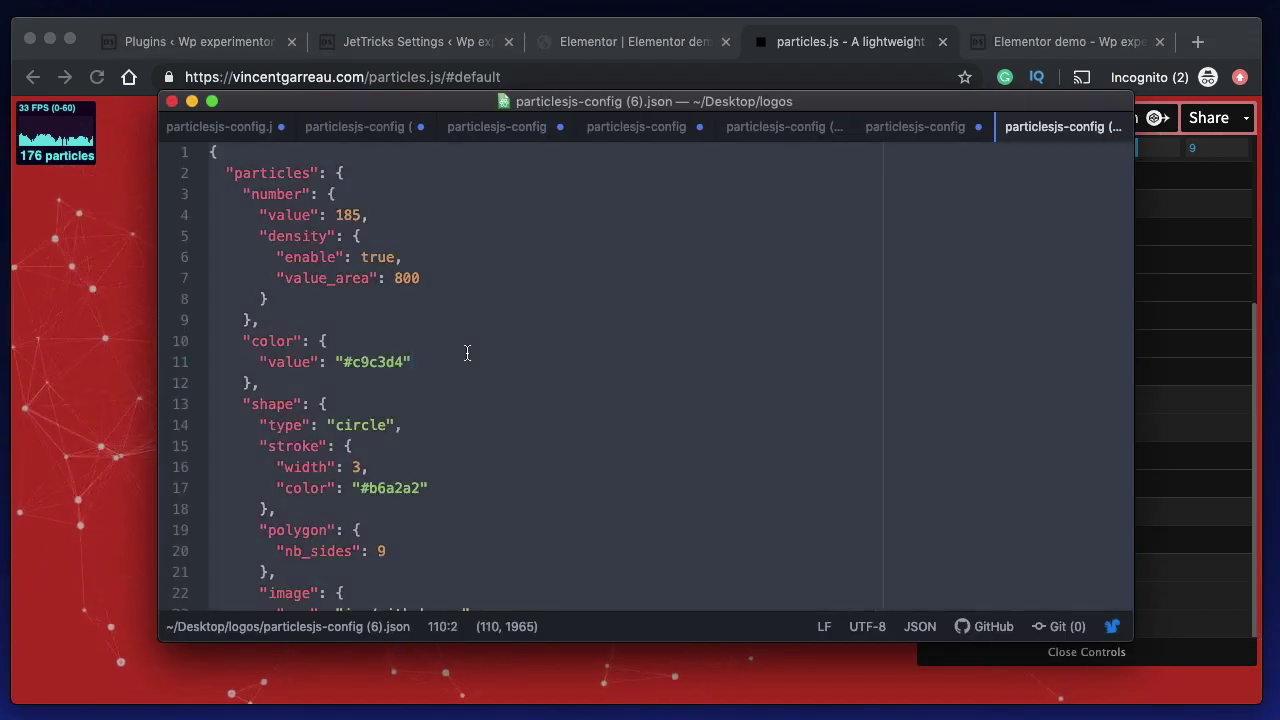
click(657, 60)
click(634, 45)
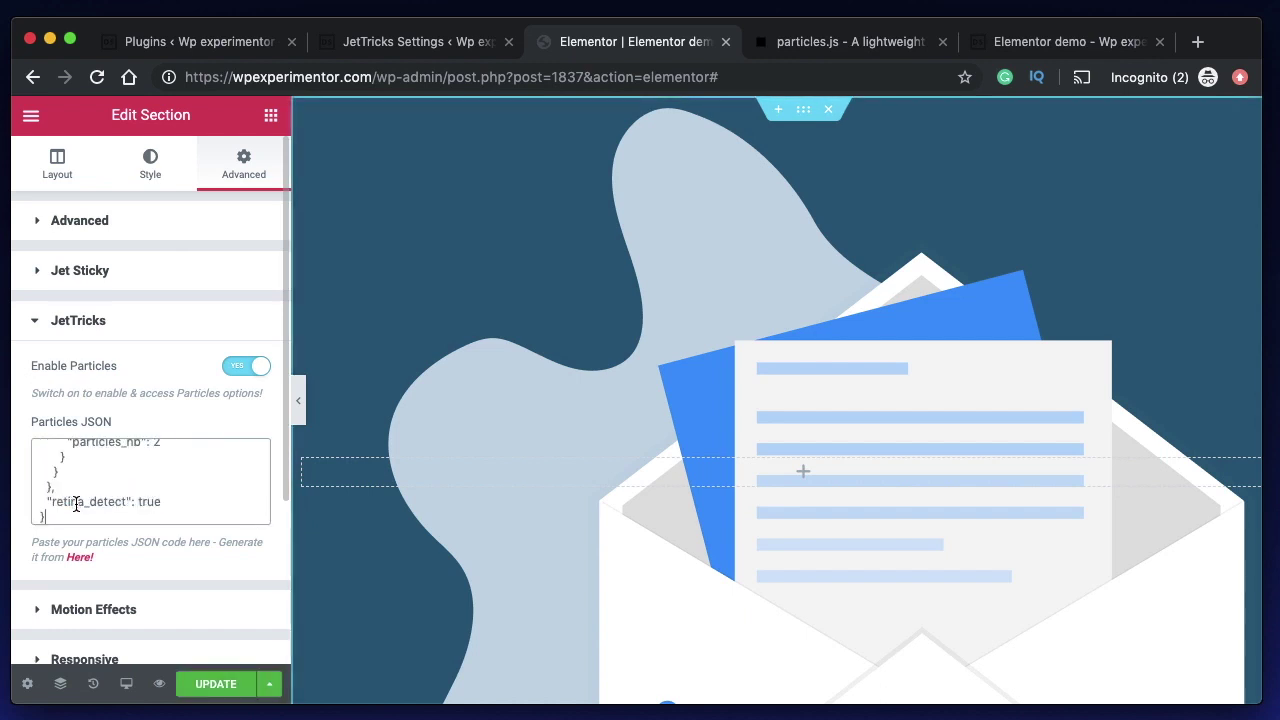
click(843, 43)
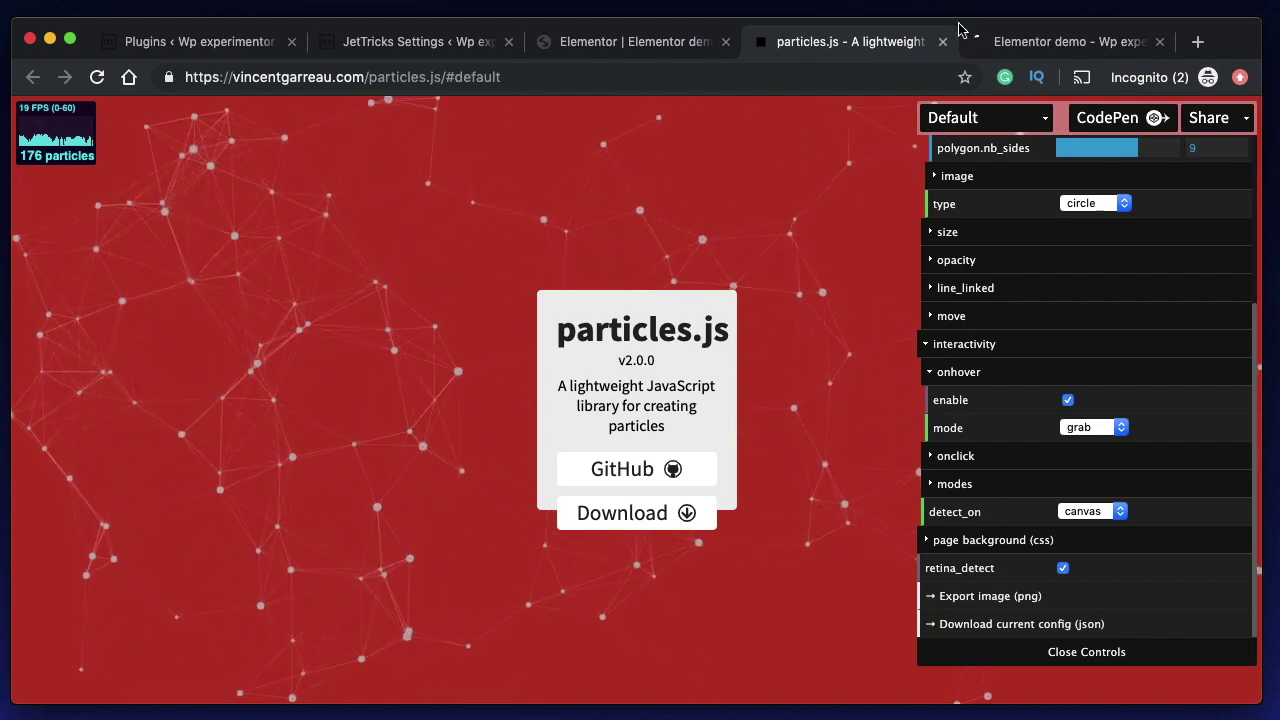
Check the Elementor demo preview showing the grab-mode particle network behind the envelope illustration
click(1035, 38)
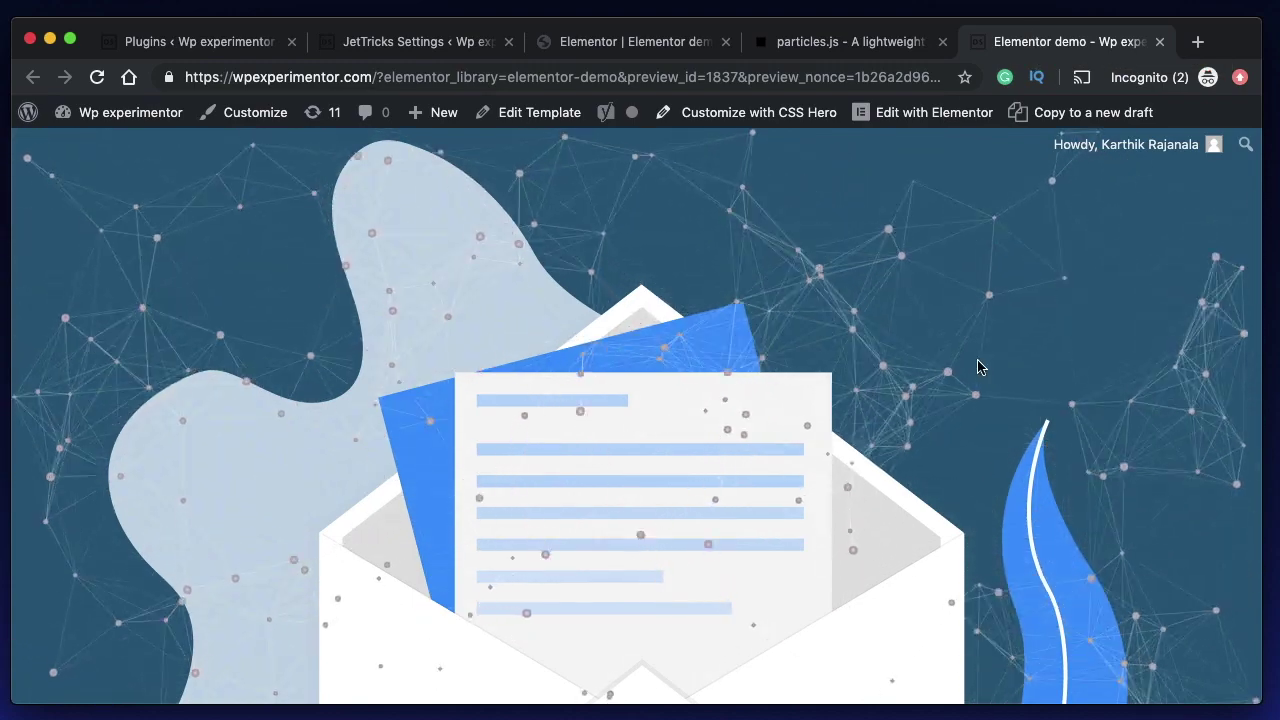
scroll(978, 367, down, 3)
scroll(978, 367, up, 3)
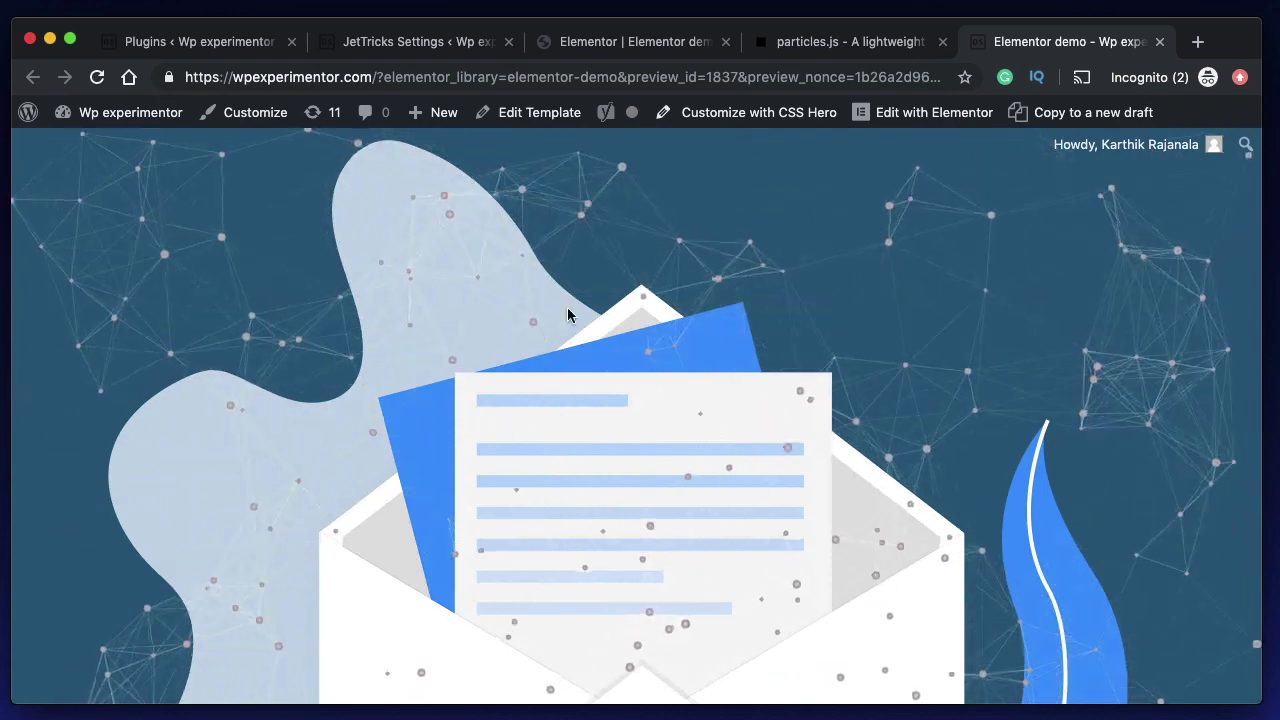
Add a Heading widget across the envelope section
click(579, 45)
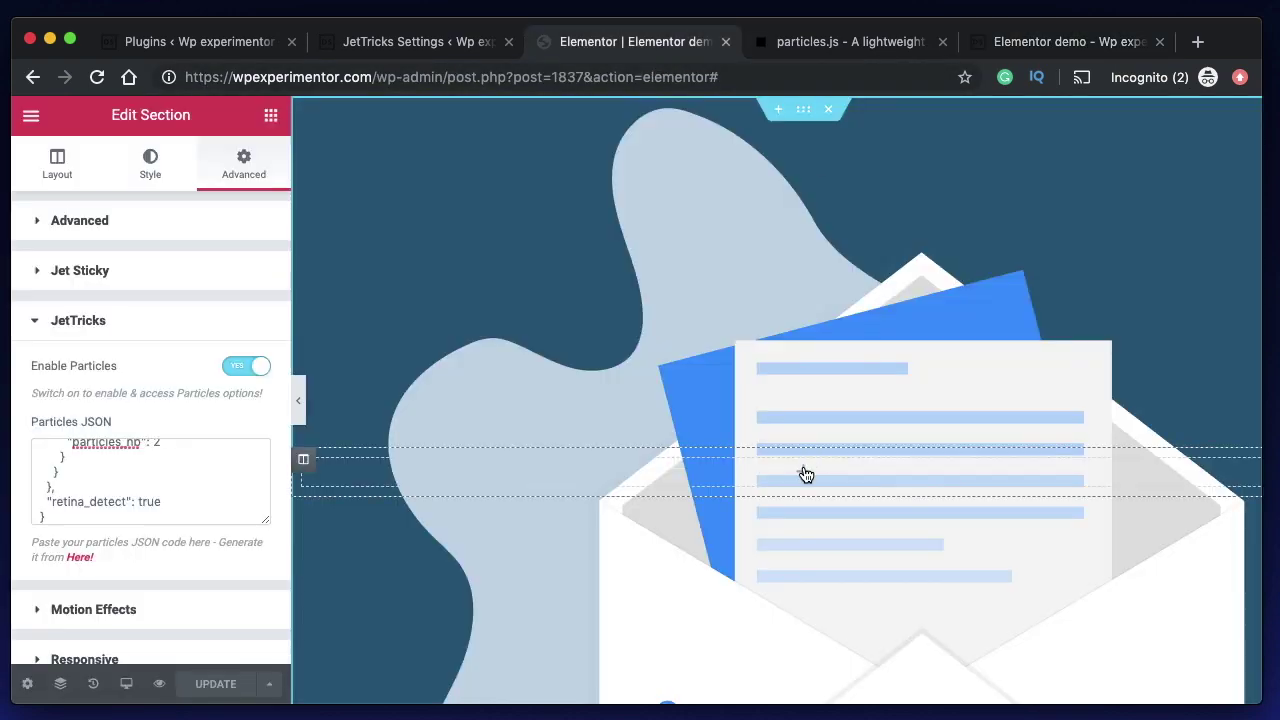
click(795, 469)
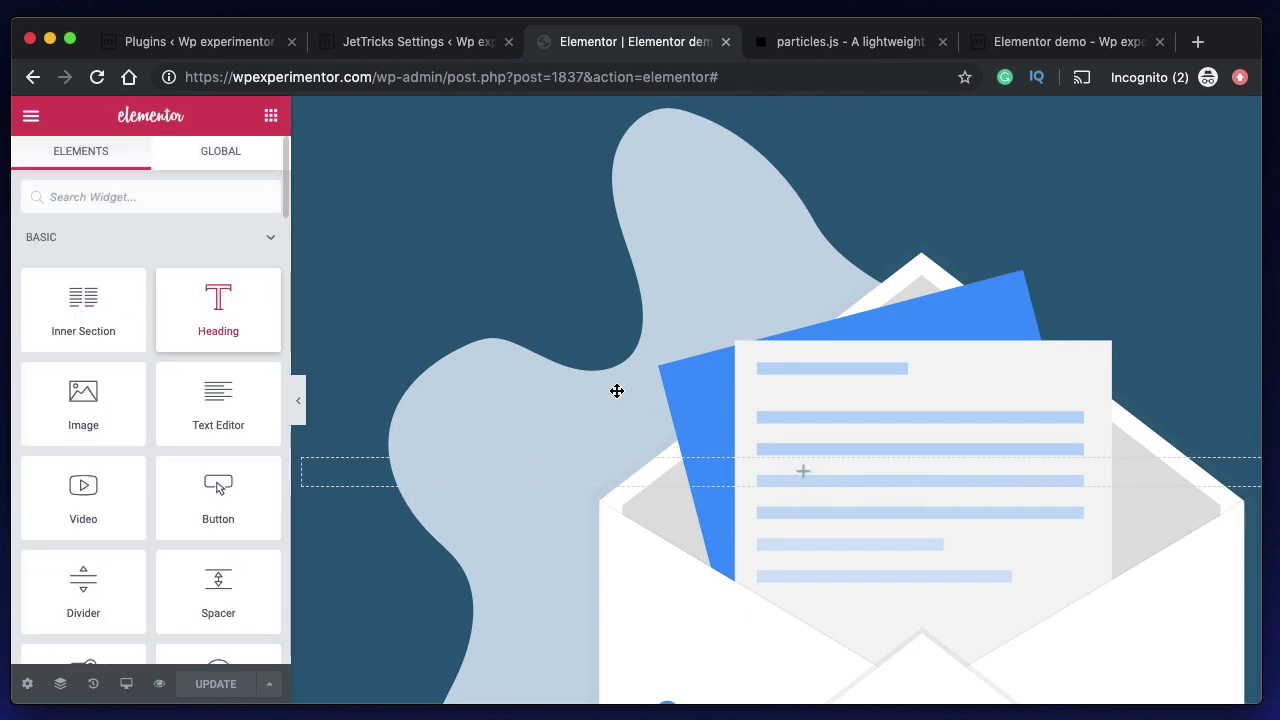
drag(617, 391, 811, 460)
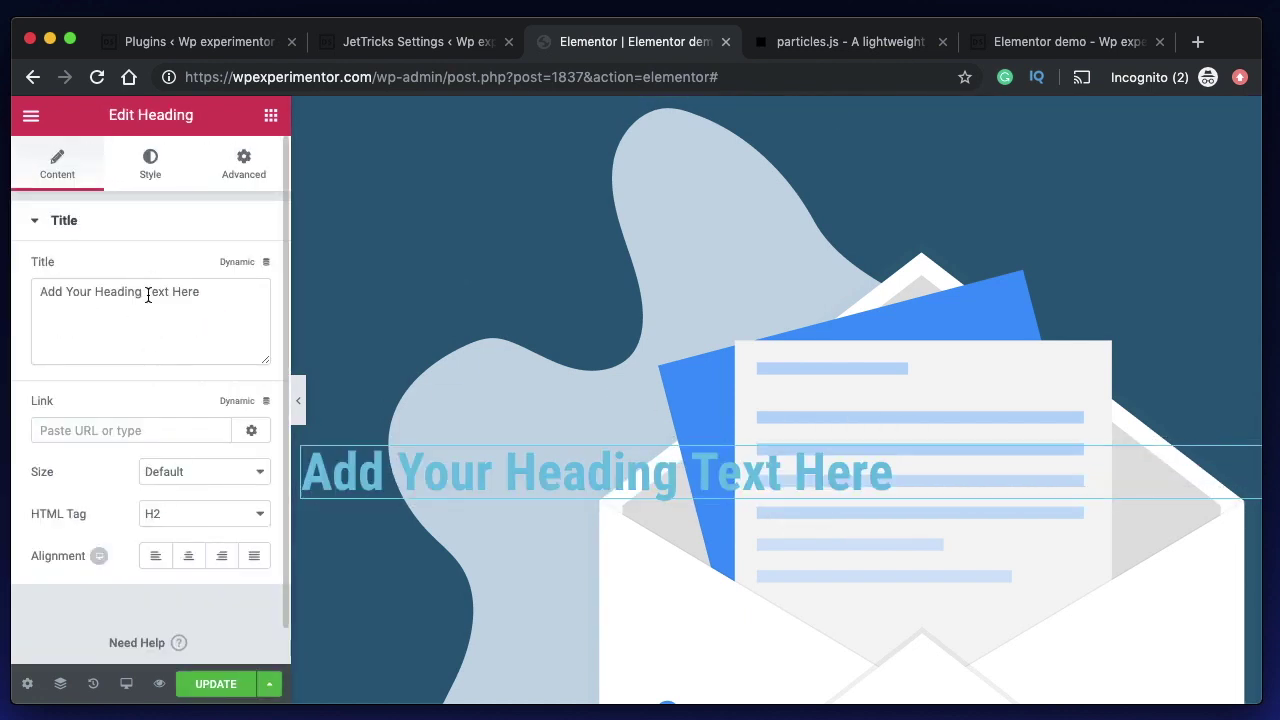
Try Exclusion and Saturation blend modes on the heading, settling on Luminosity
click(149, 160)
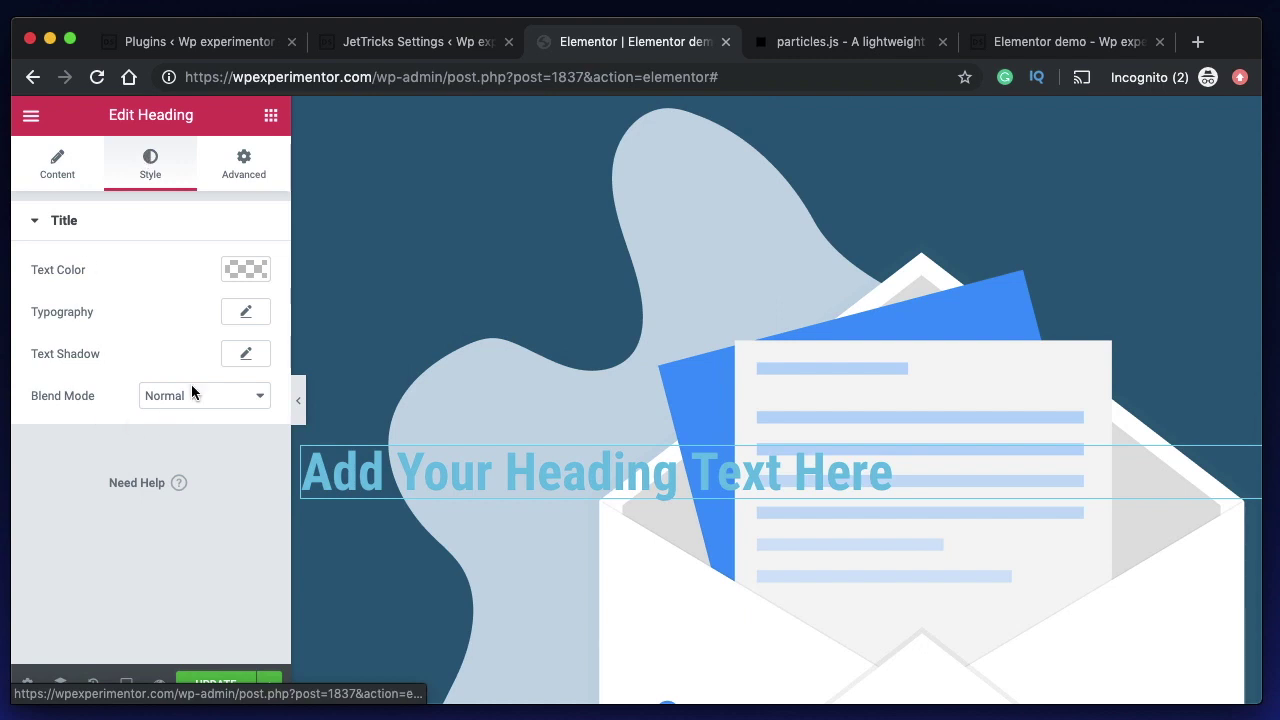
click(210, 398)
click(197, 566)
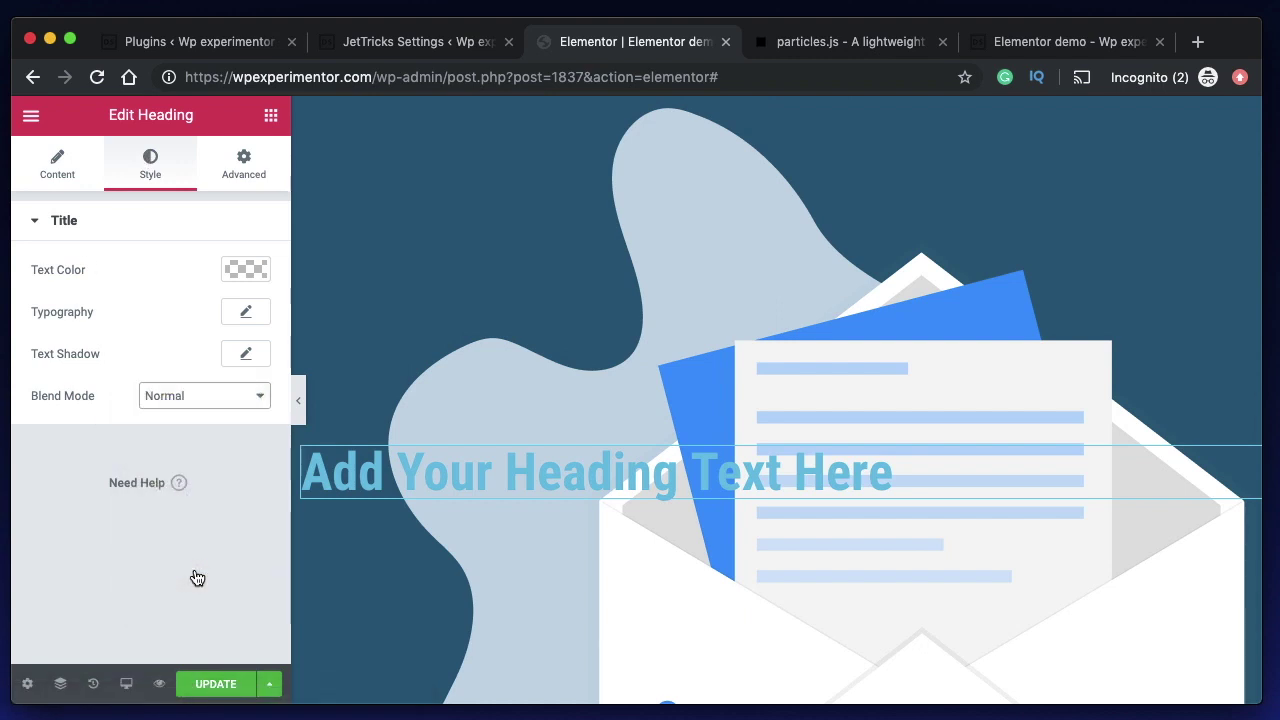
click(201, 396)
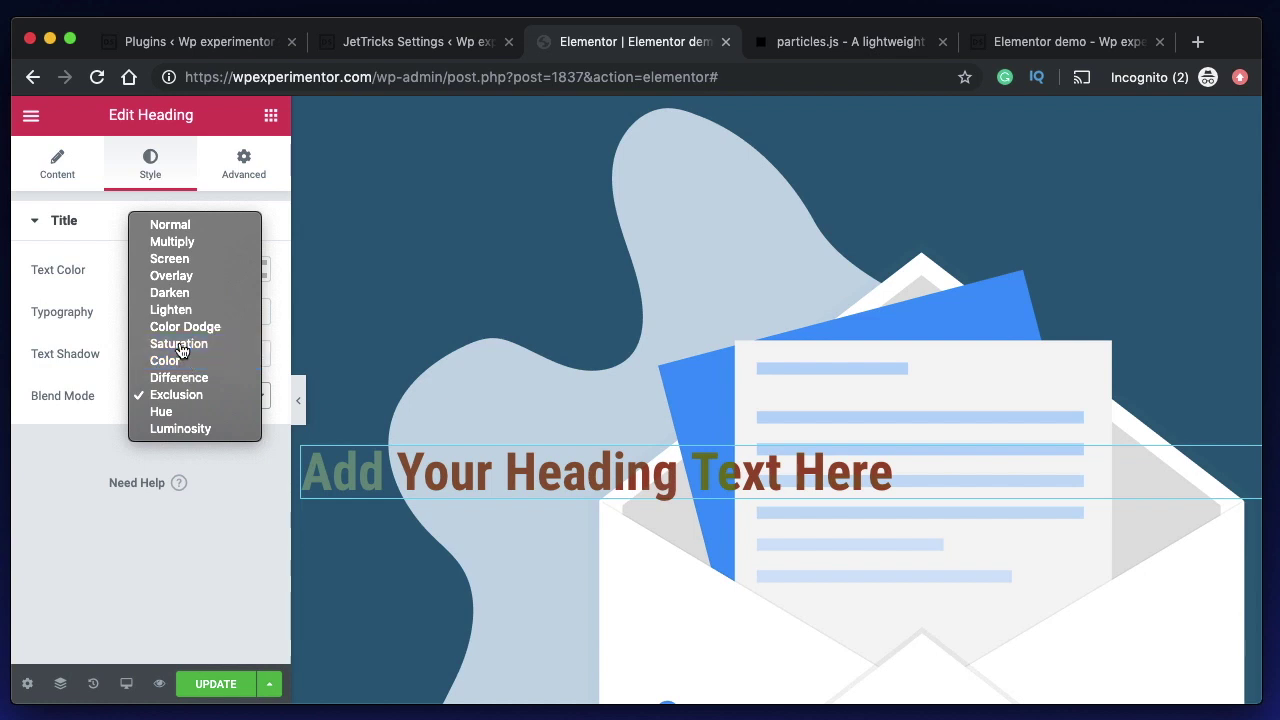
click(181, 344)
click(222, 396)
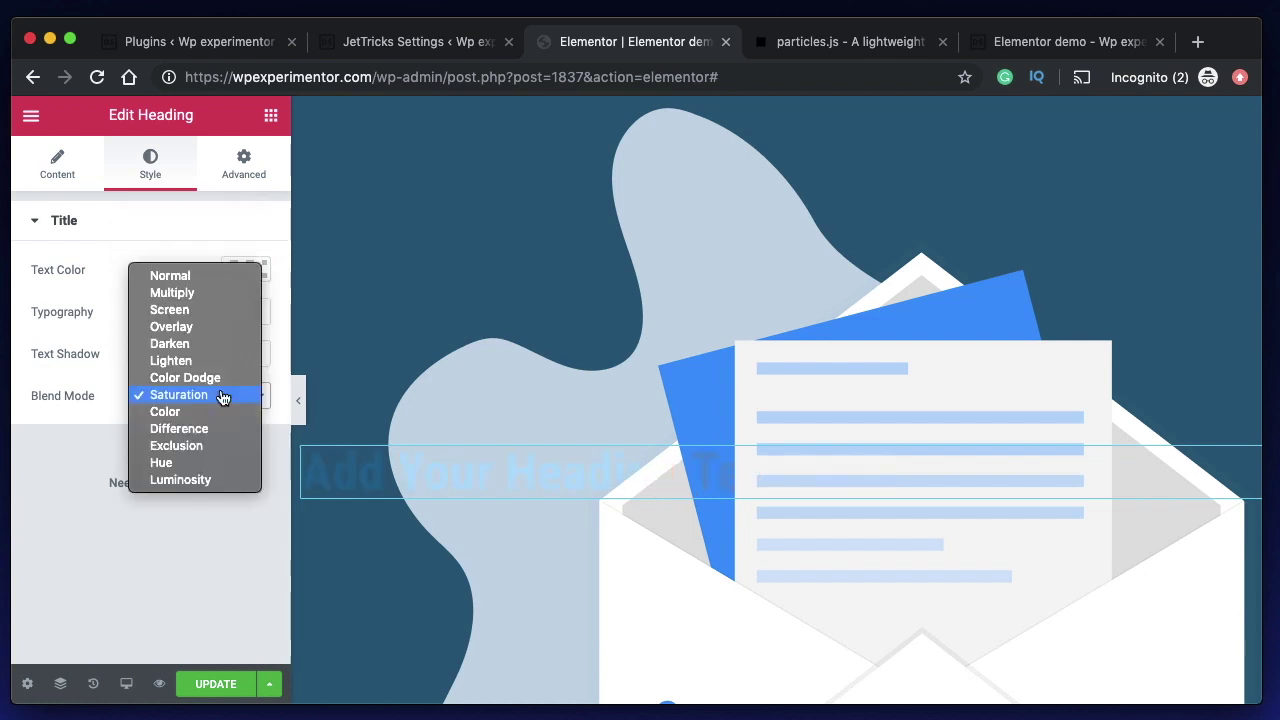
click(188, 484)
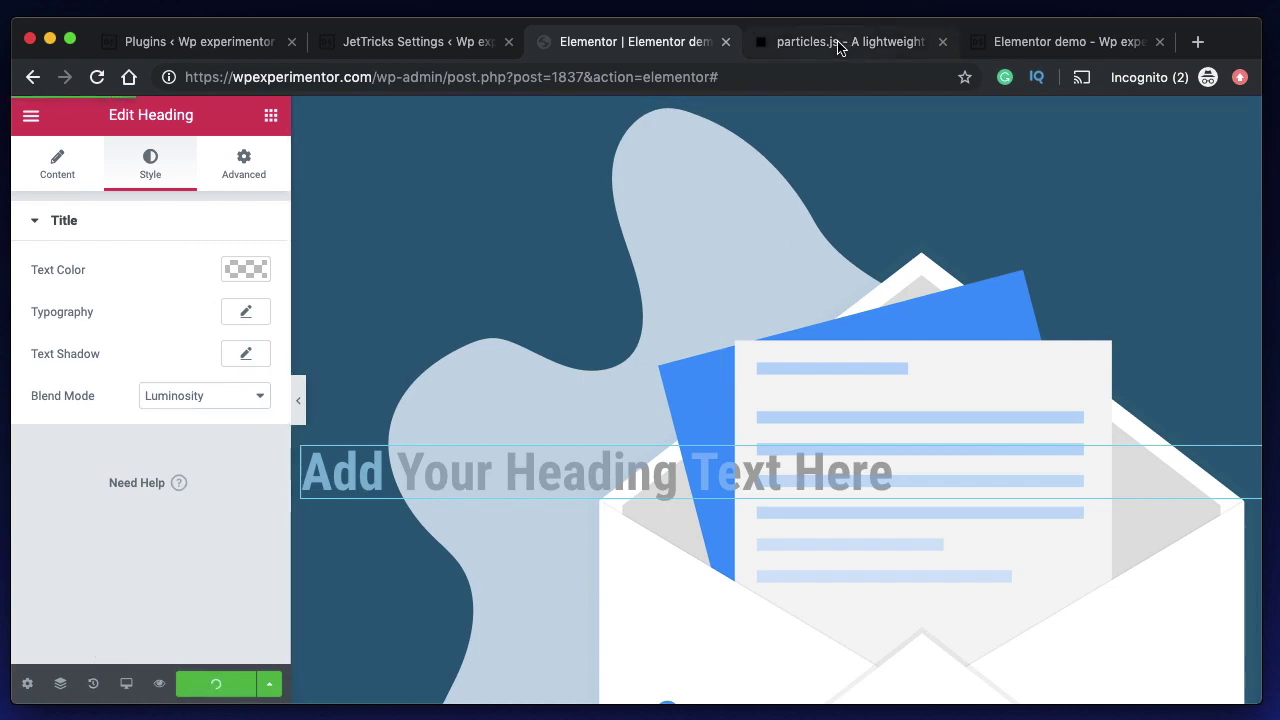
click(1080, 42)
Reload the preview to see the grey heading over the particles, then return to the editor
key(super+r)
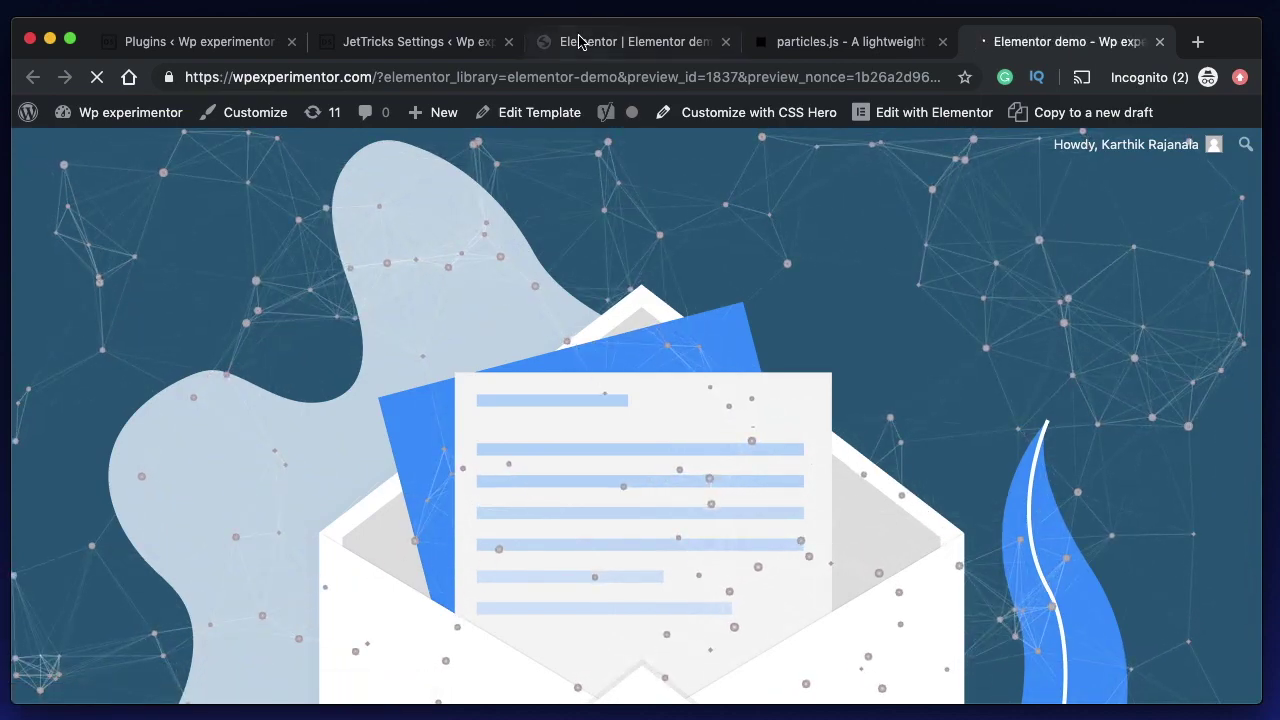
click(578, 41)
click(1034, 42)
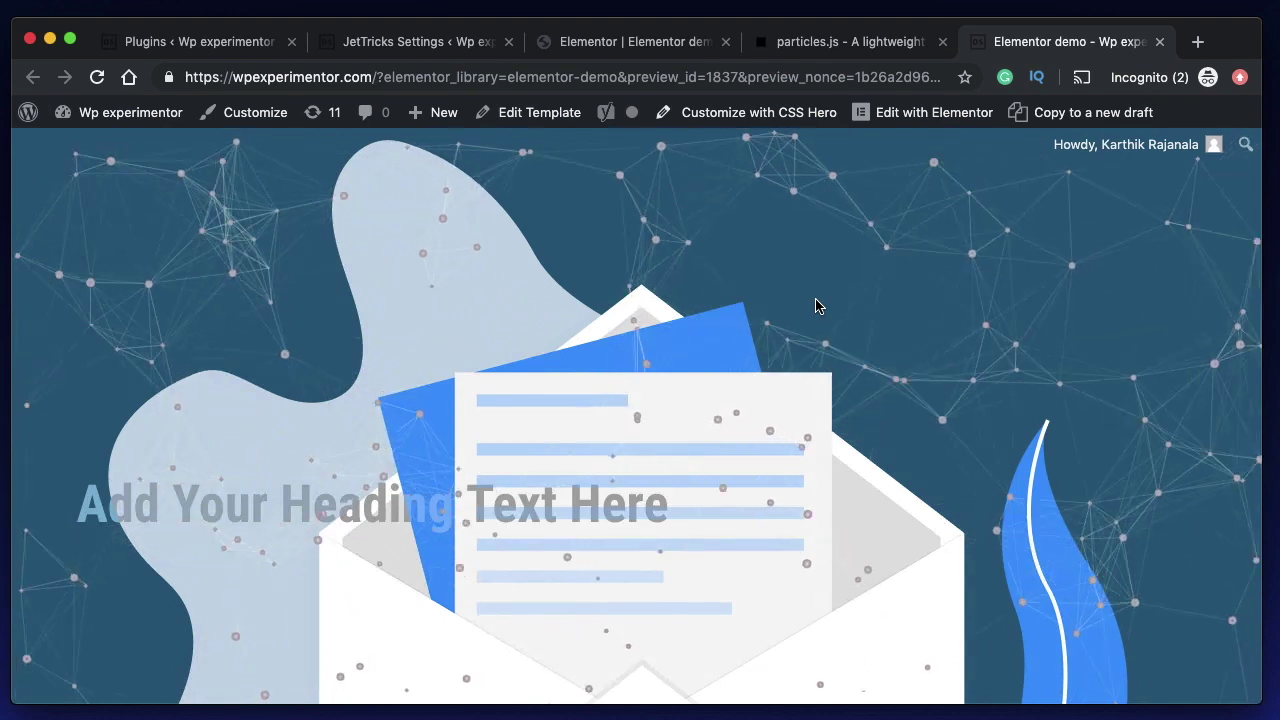
click(617, 43)
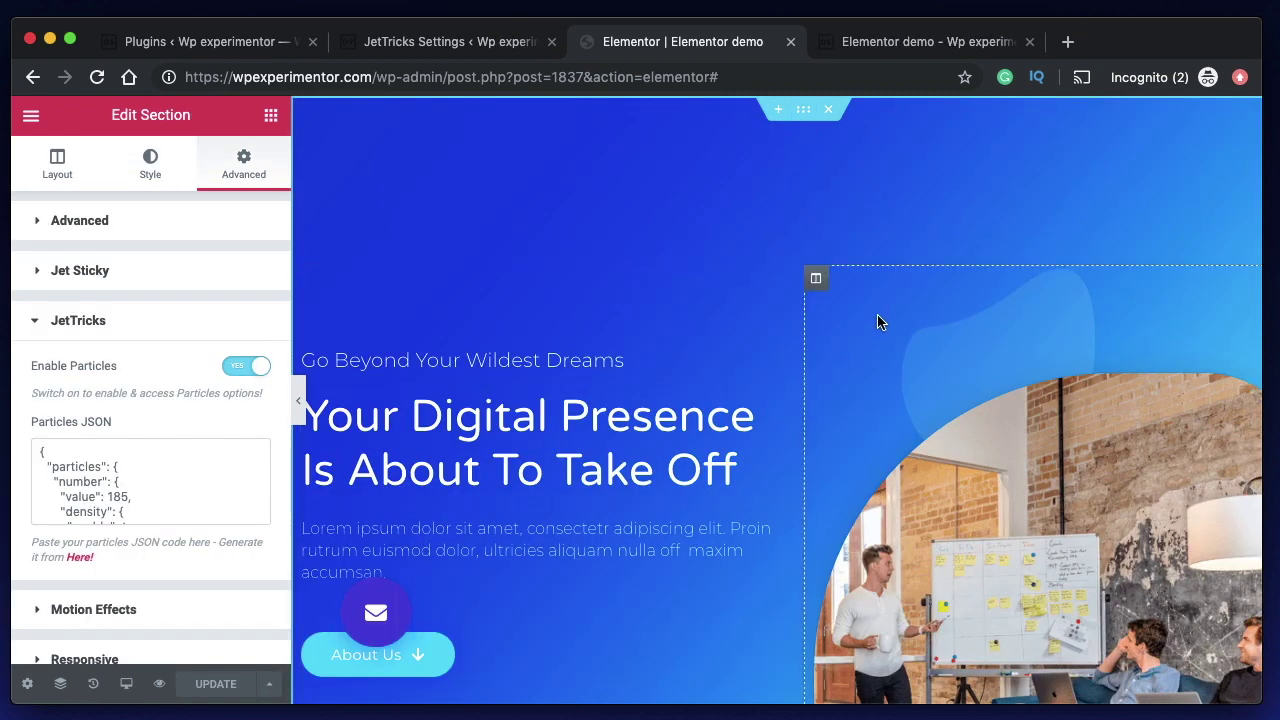
scroll(563, 366, down, 5)
scroll(598, 394, up, 5)
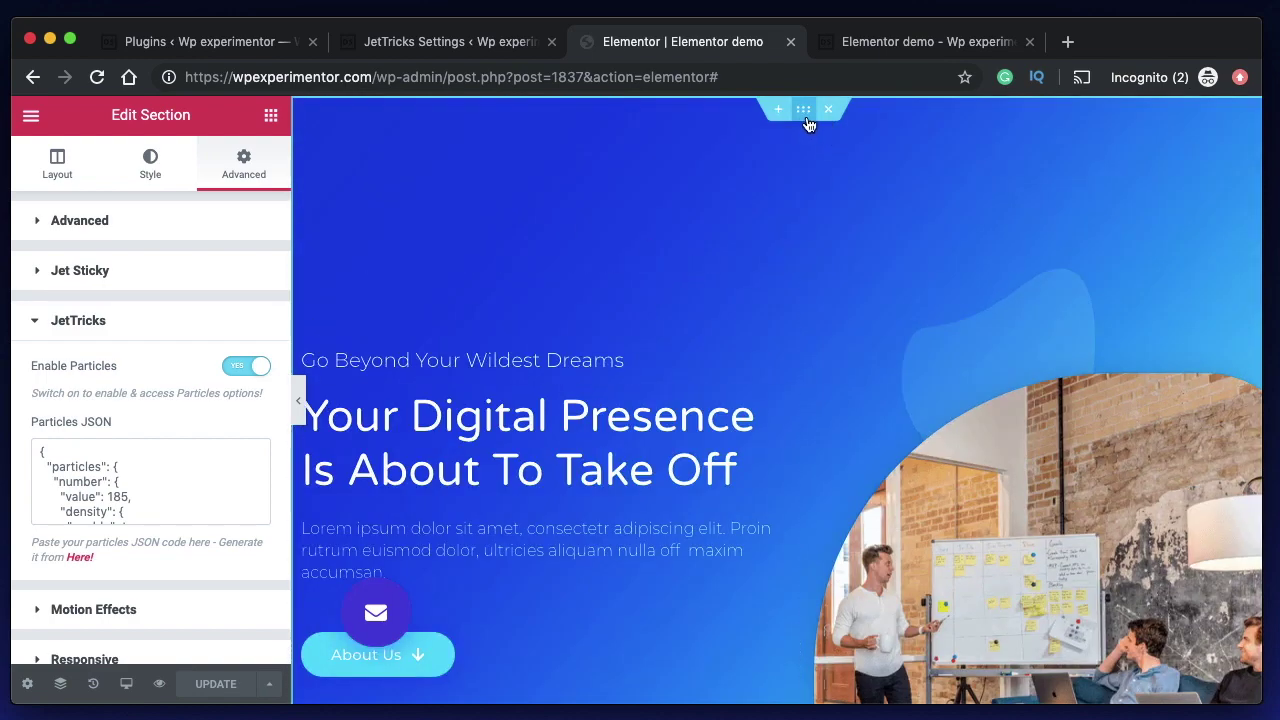
scroll(795, 555, down, 5)
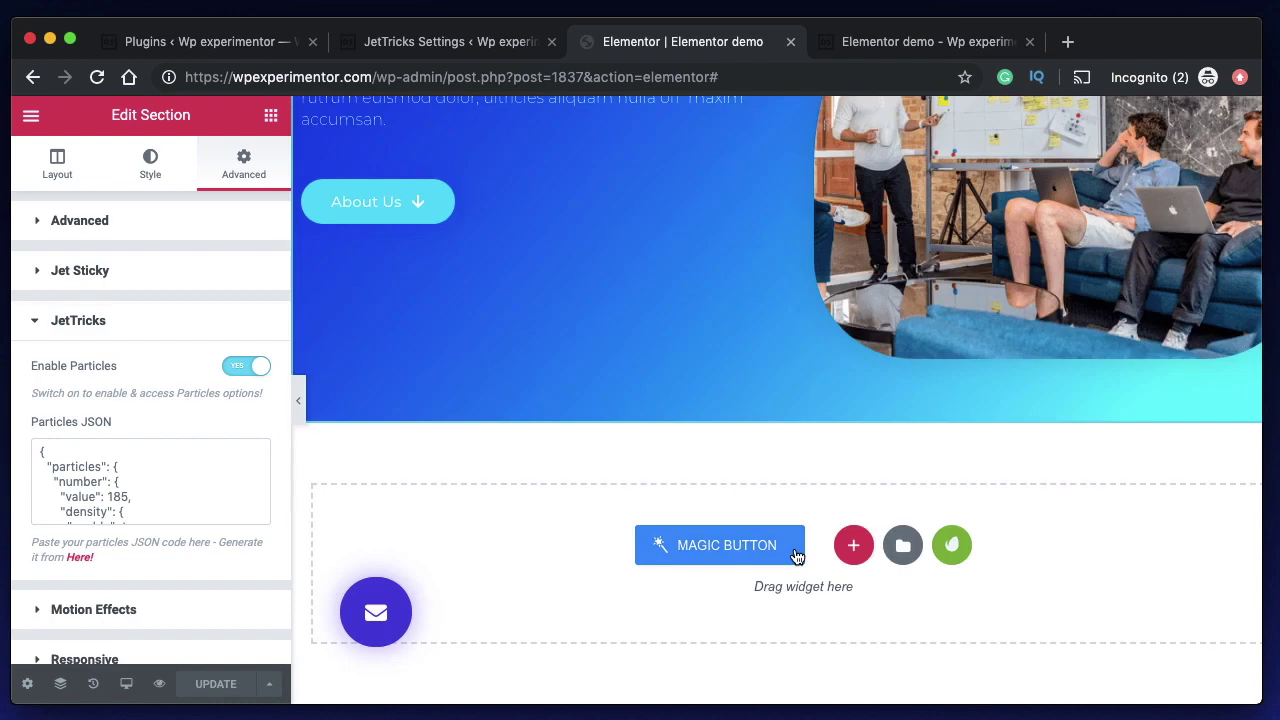
click(903, 546)
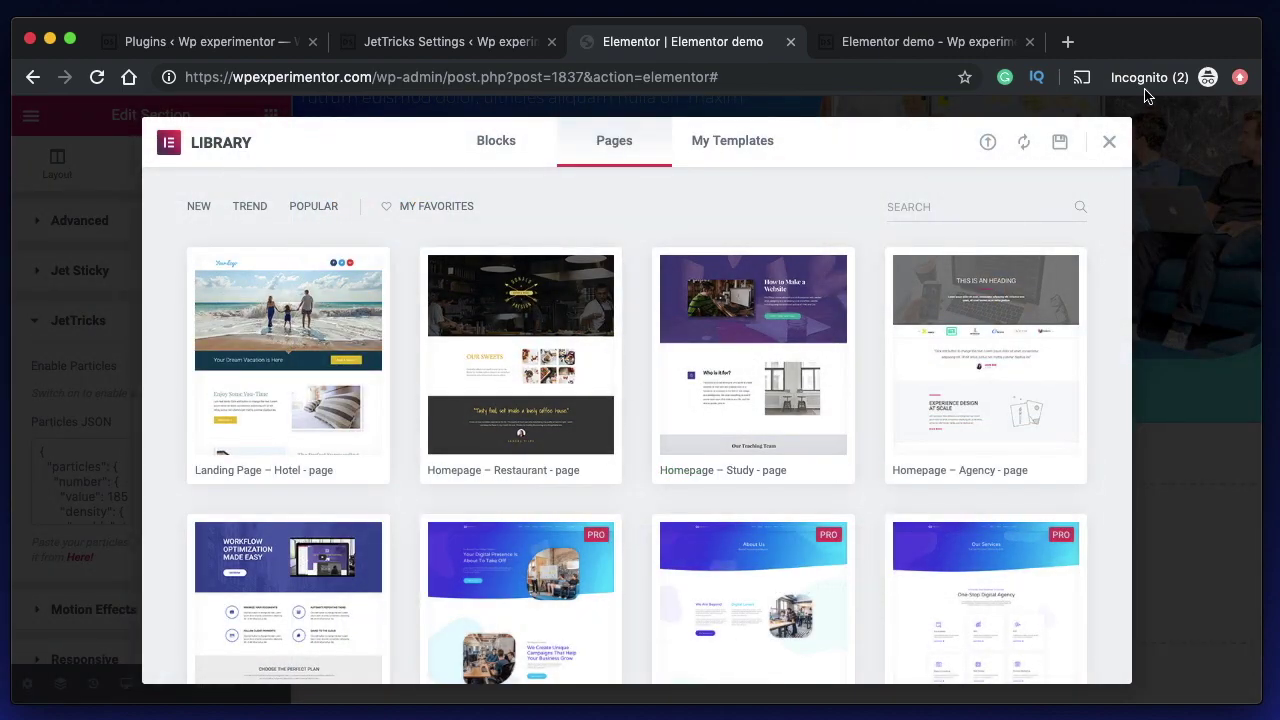
click(1113, 142)
scroll(787, 212, up, 5)
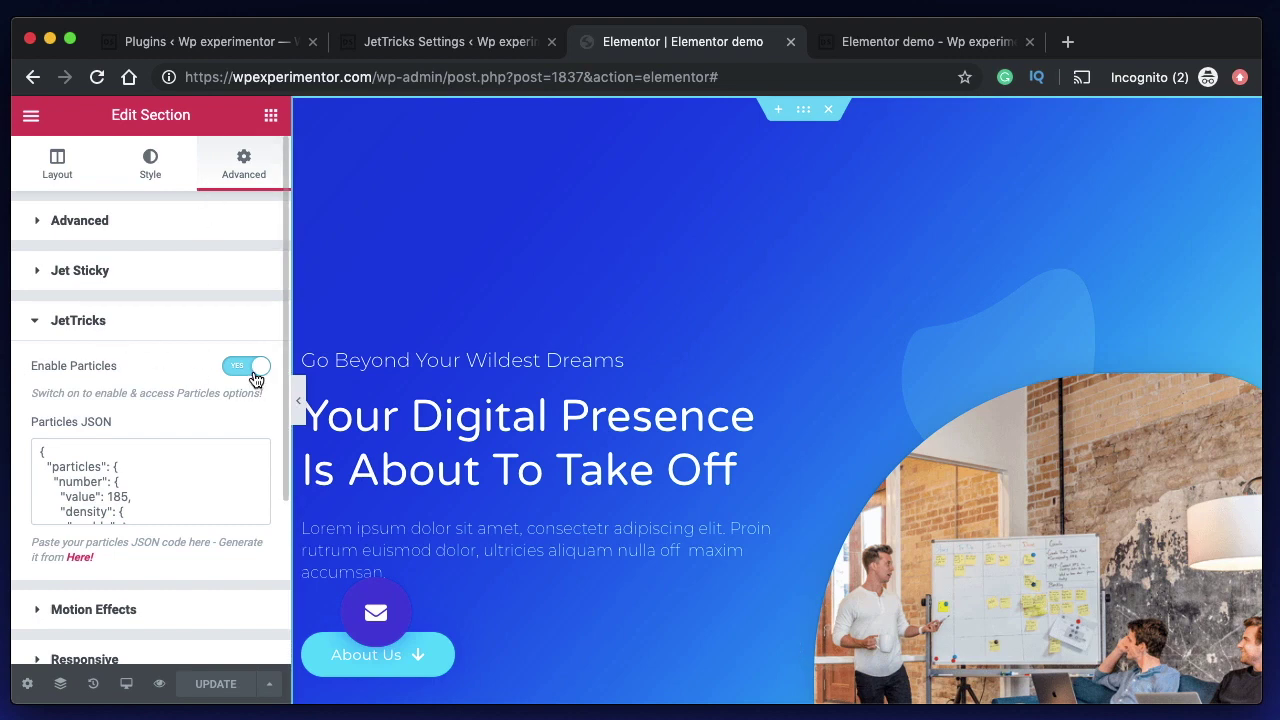
View the 'Your Digital Presence Is About To Take Off' hero preview with its moving particle network
click(868, 45)
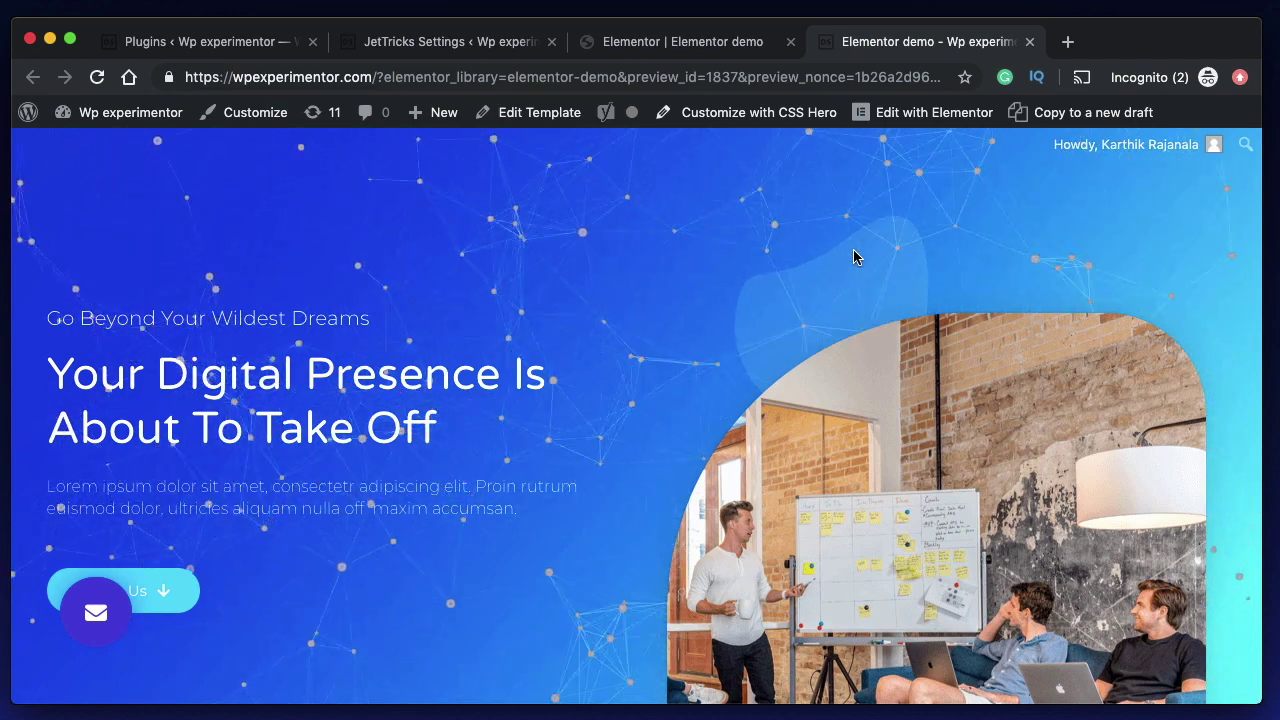
scroll(853, 257, down, 3)
scroll(853, 257, up, 5)
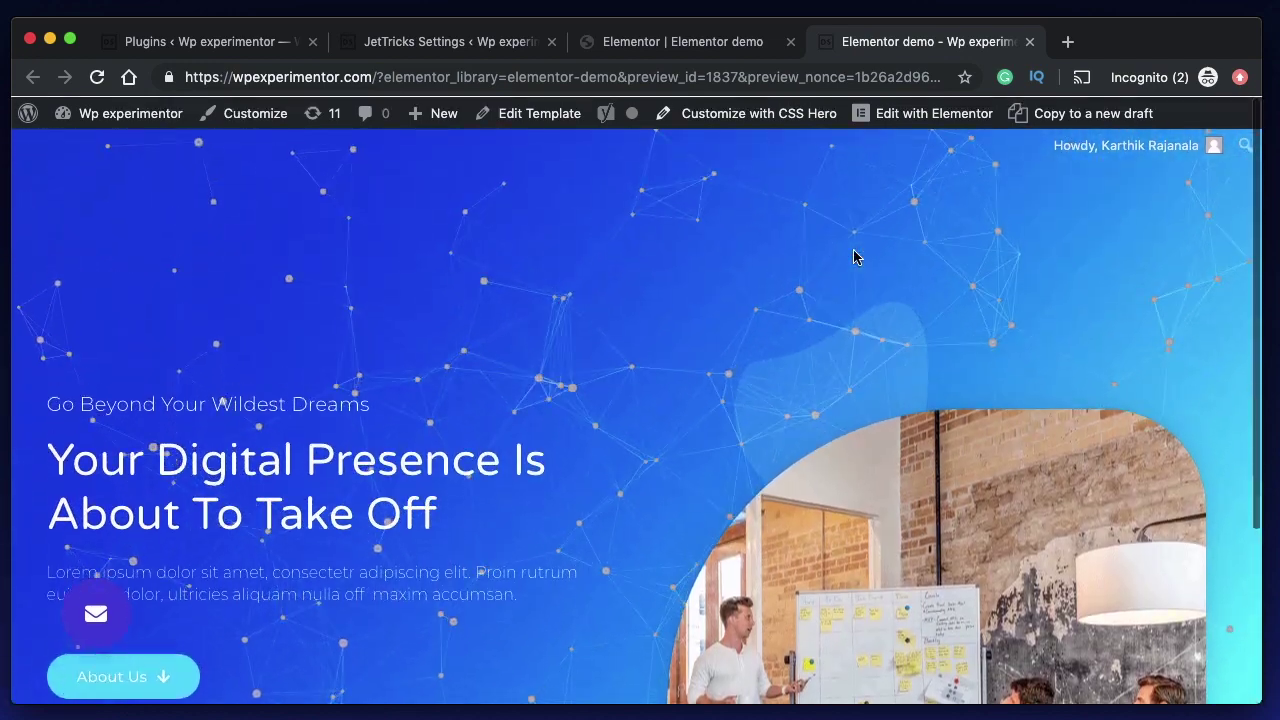
scroll(853, 257, down, 4)
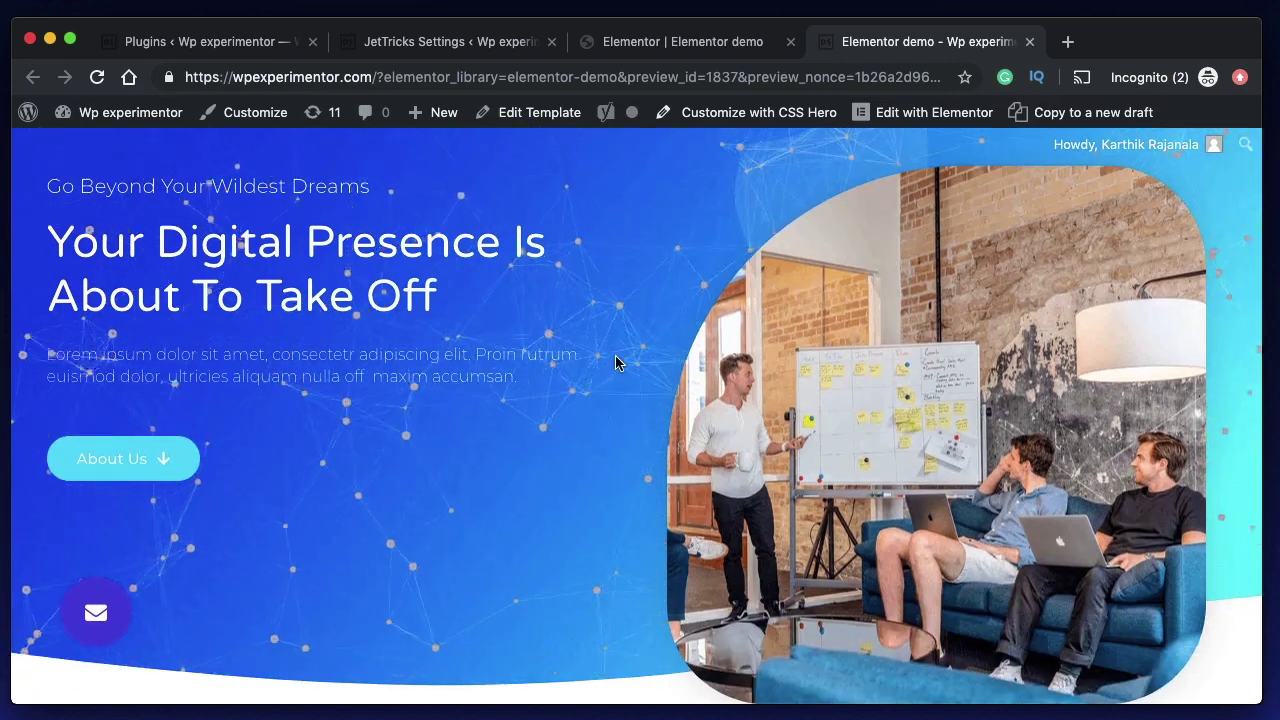
scroll(615, 362, up, 4)
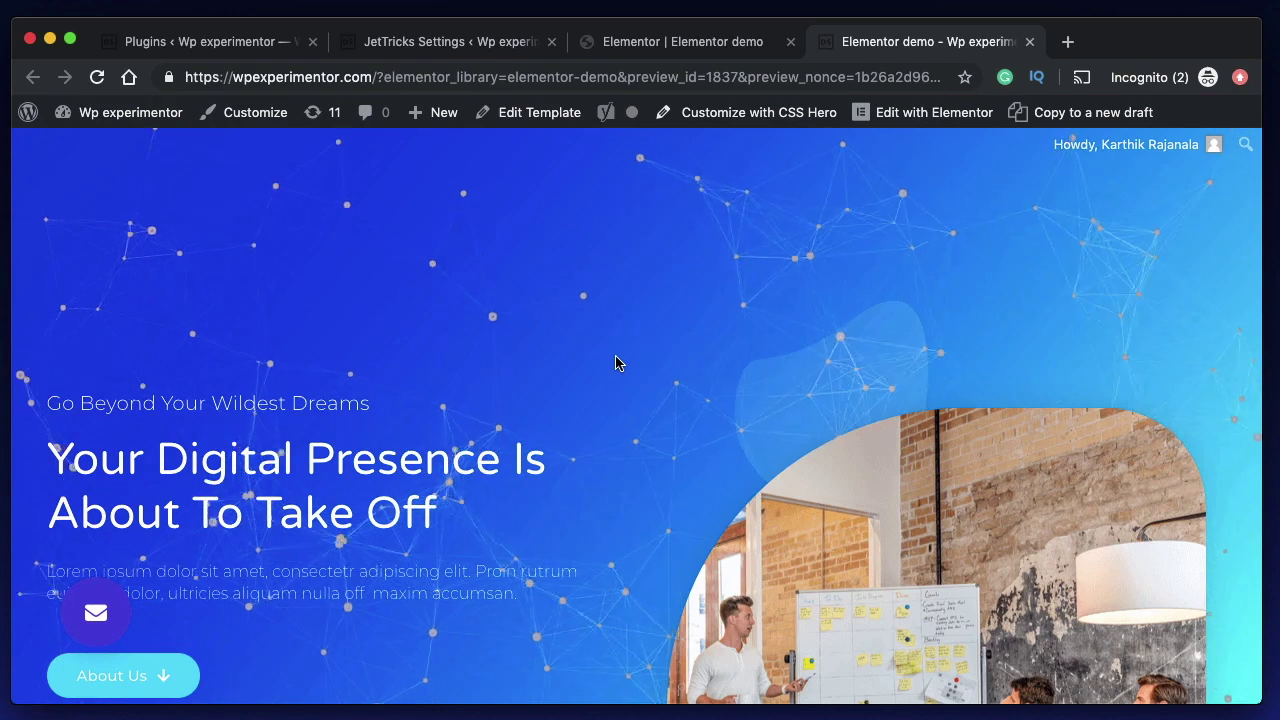